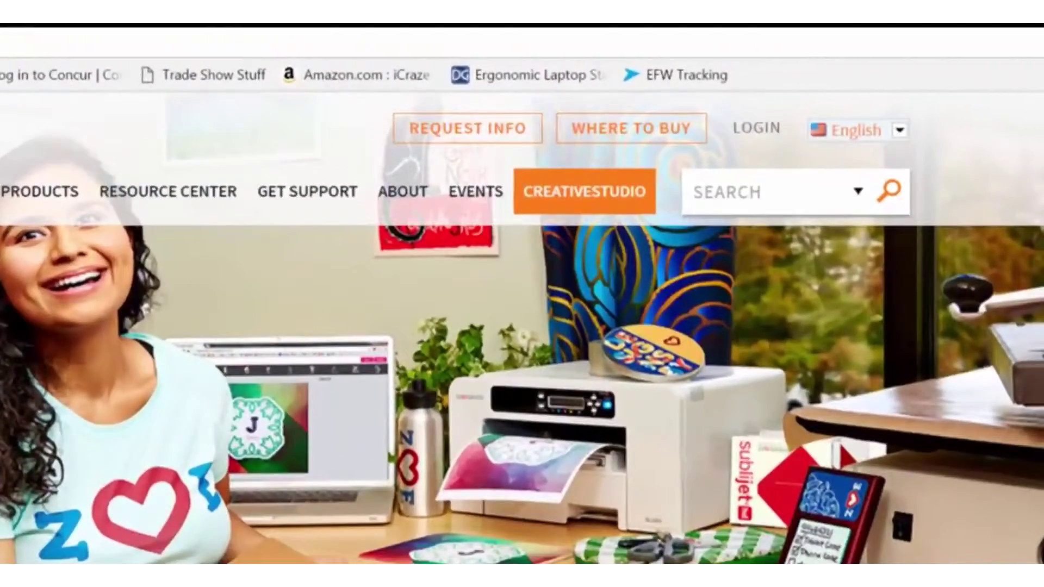
Sign in to the Sawgrass site with the account credentials and launch the CreativeStudio Online Designer
left_click(584, 192)
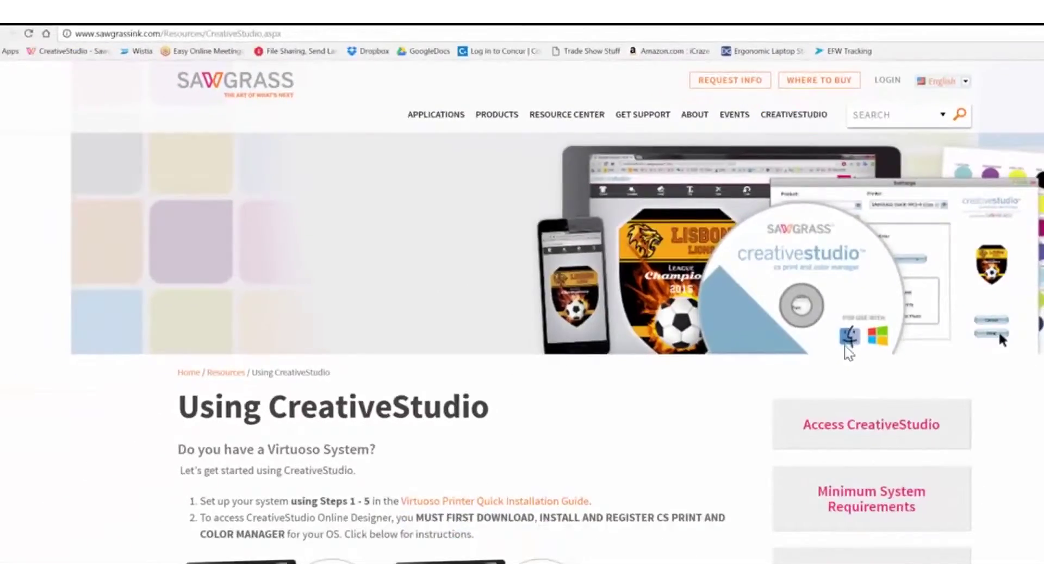
left_click(840, 430)
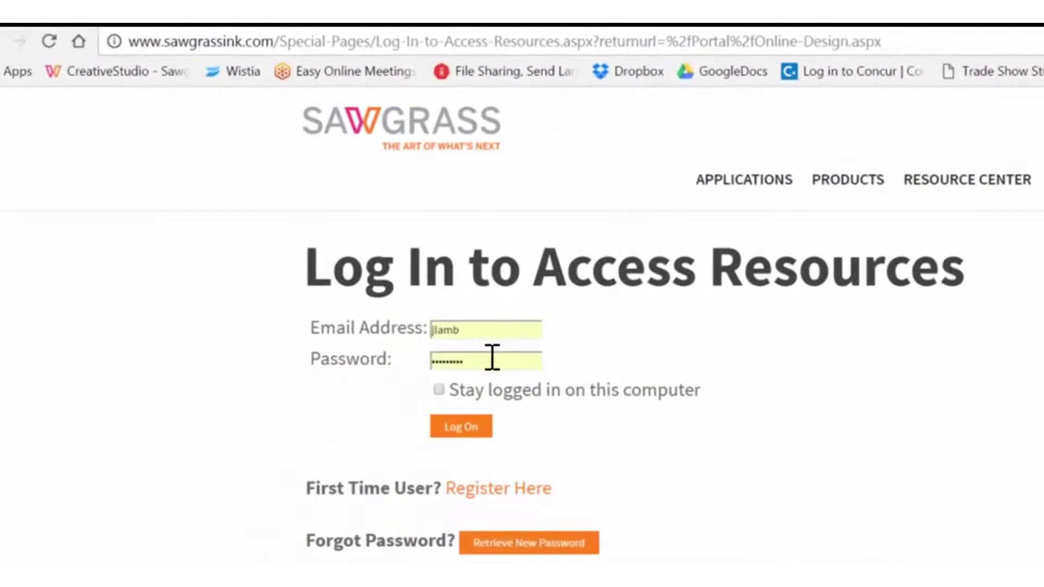
left_click(466, 430)
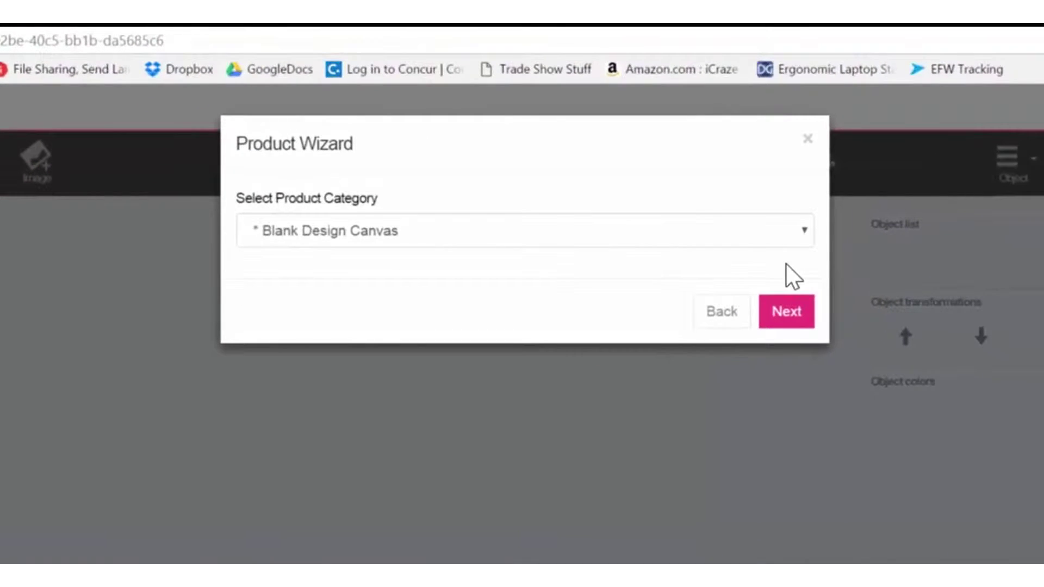
Choose the Ogee Edge Plaque 8x10 from the Awards and Plaques category
left_click(806, 230)
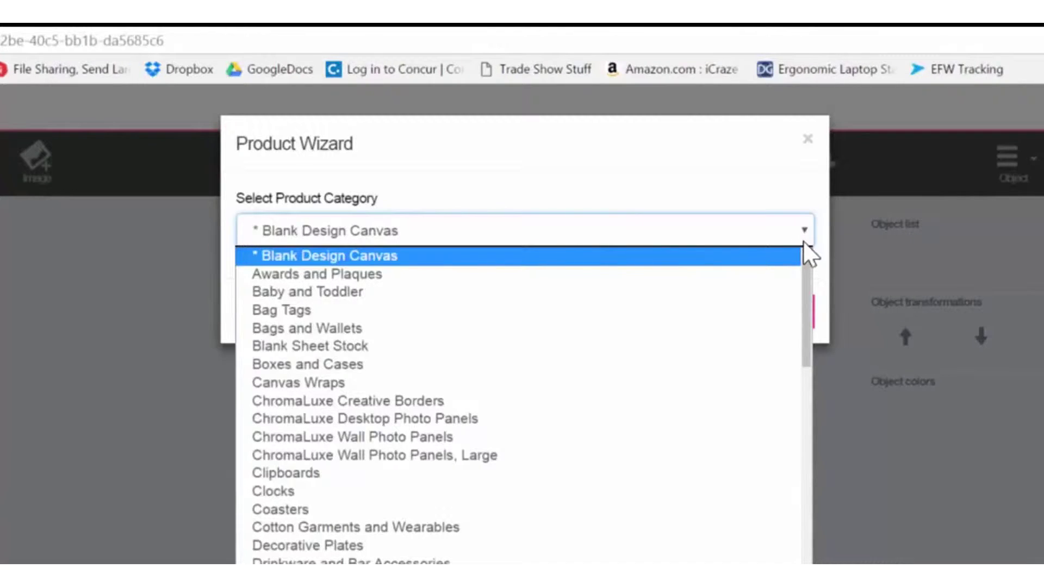
left_click(772, 272)
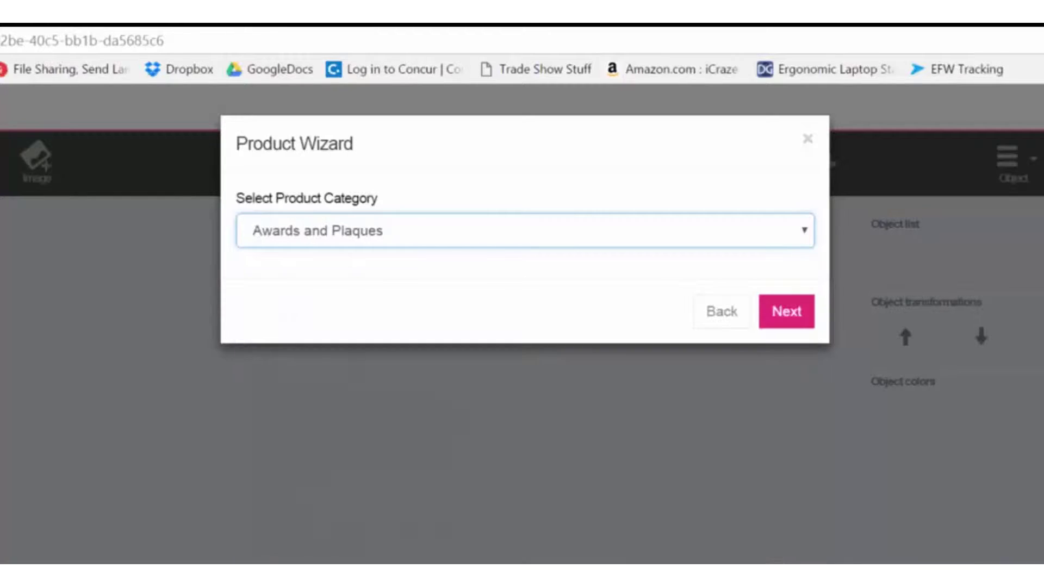
left_click(783, 315)
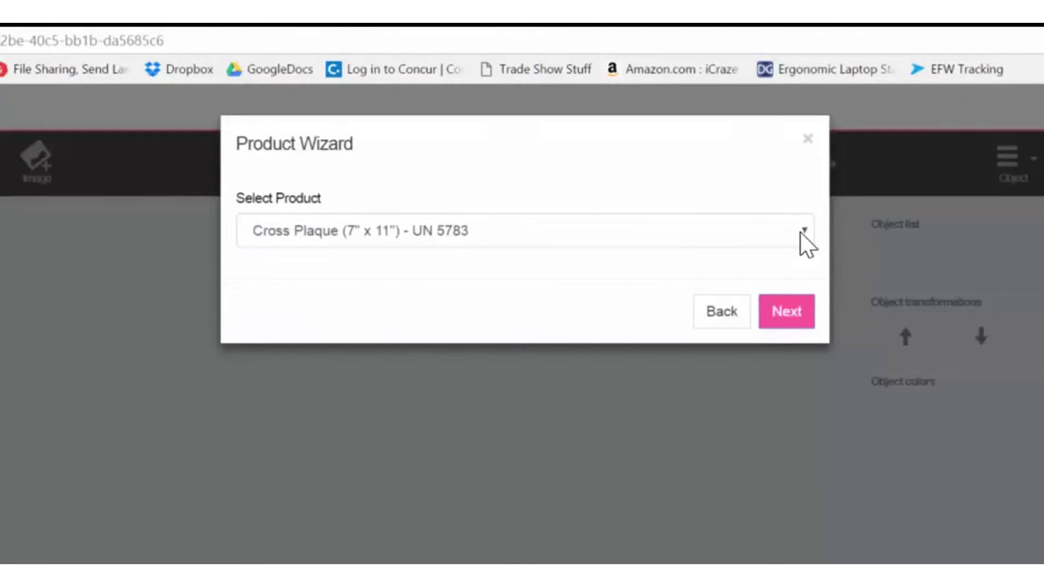
left_click(801, 232)
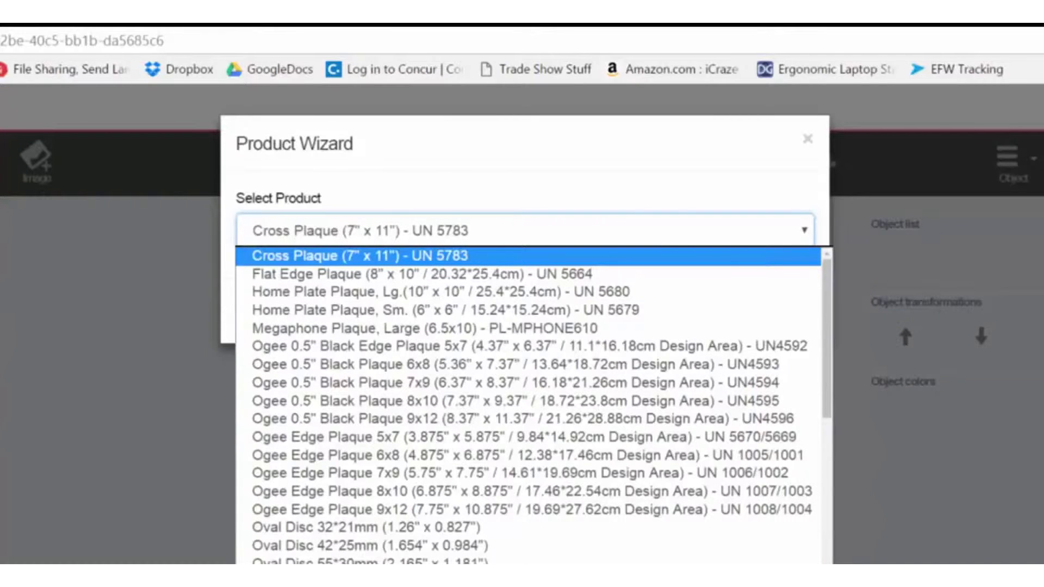
left_click(746, 491)
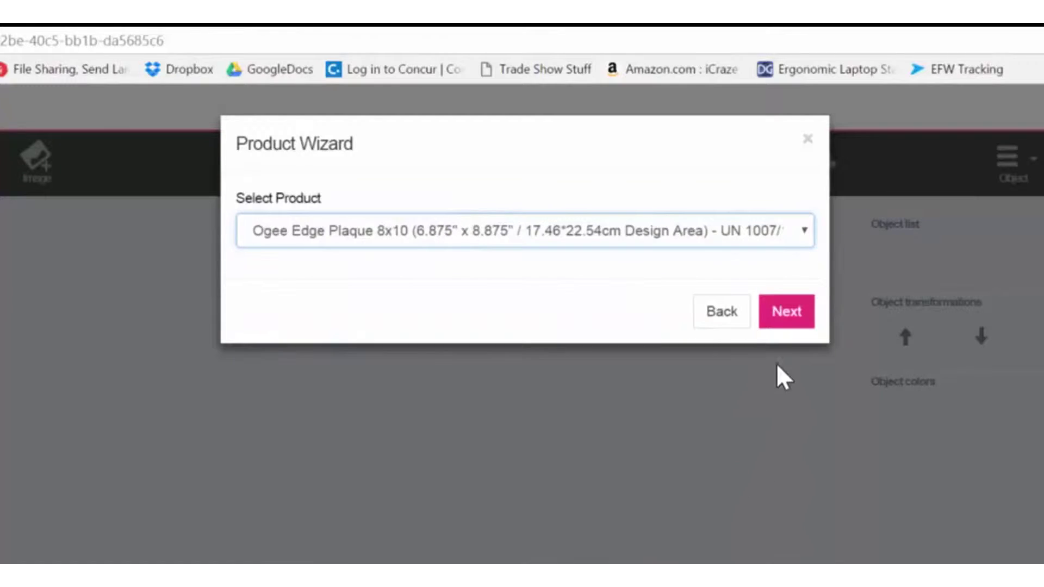
Give the plaque a maroon finish with Letter Vertical page size and start designing
left_click(786, 311)
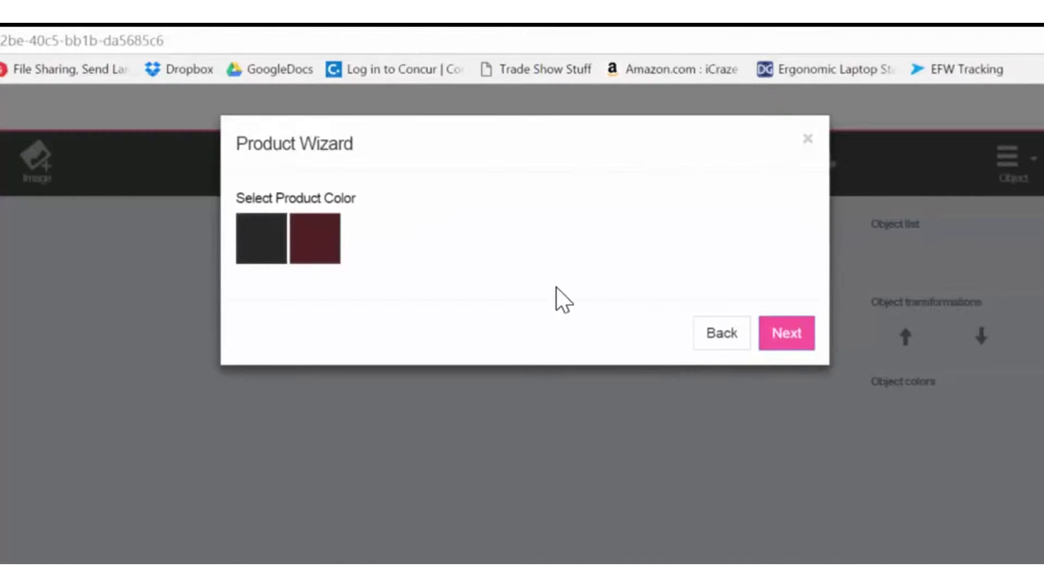
left_click(313, 252)
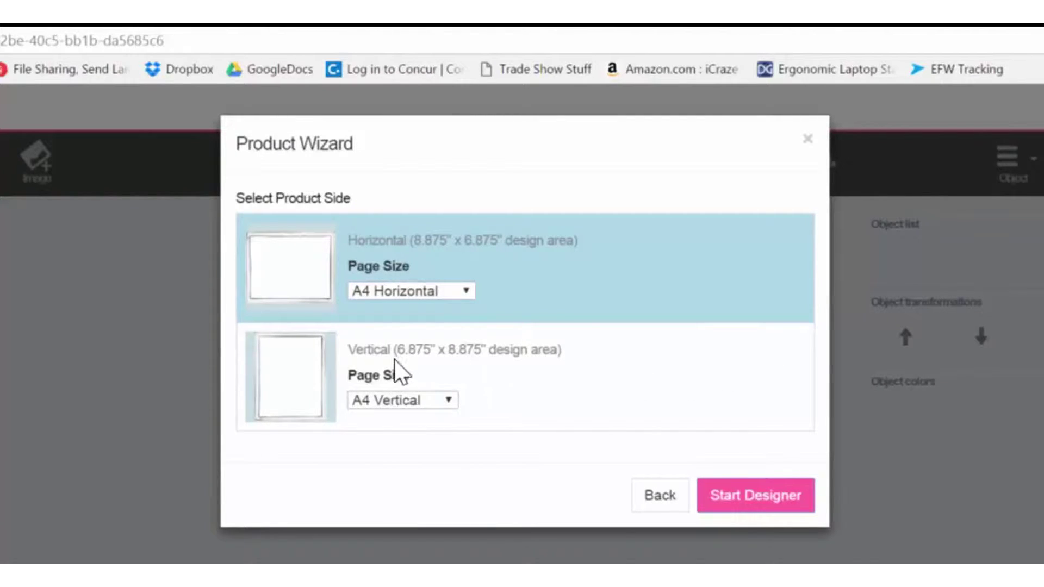
left_click(448, 400)
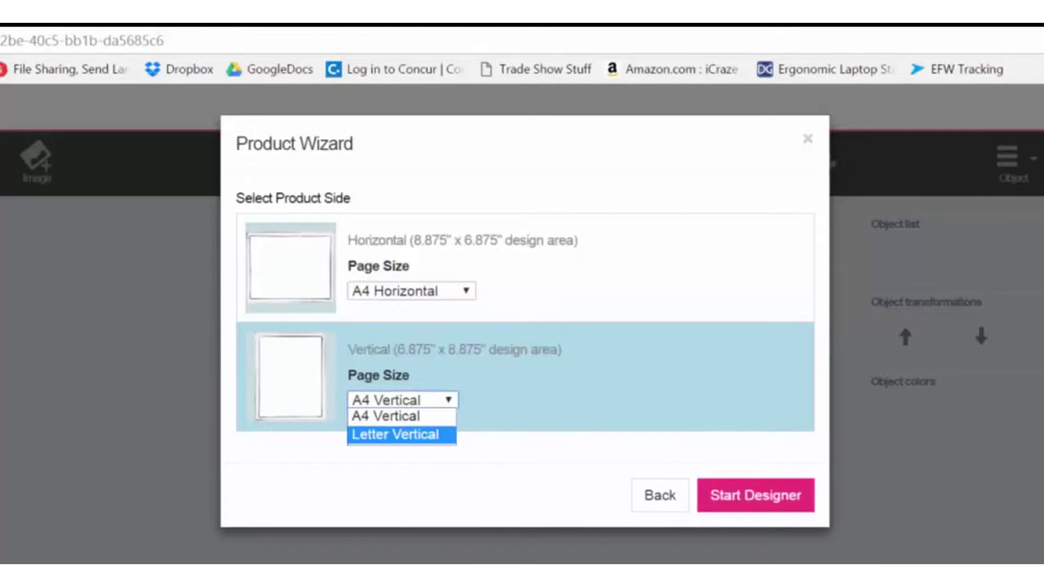
left_click(433, 435)
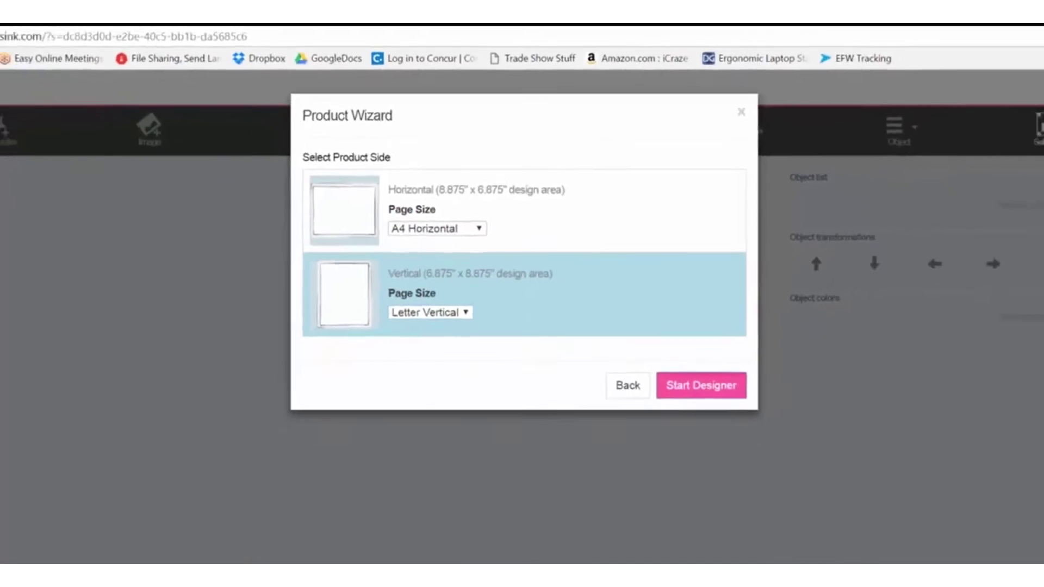
left_click(775, 503)
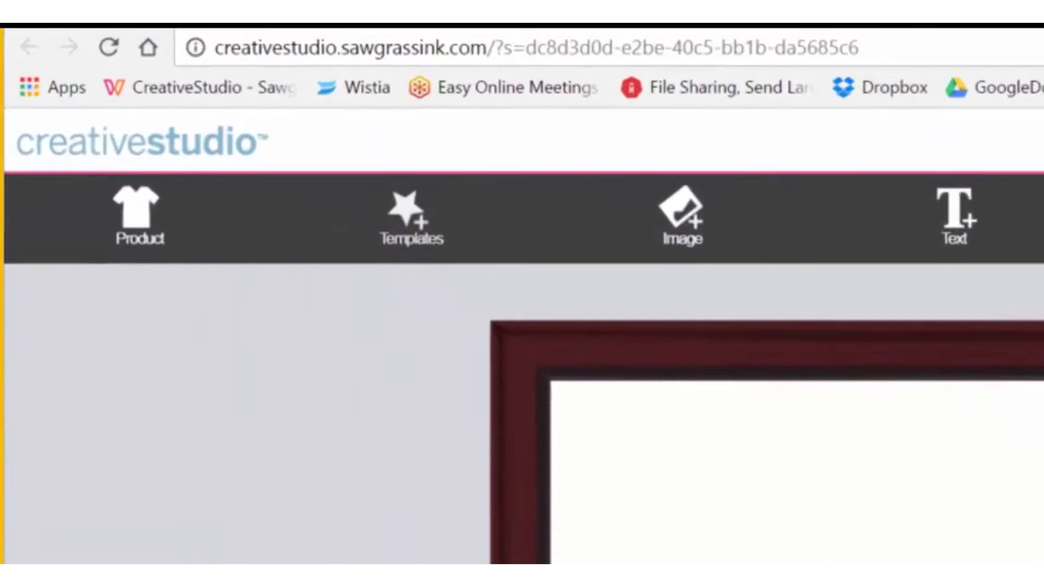
Open the design template library from the blank maroon plaque canvas
left_click(409, 215)
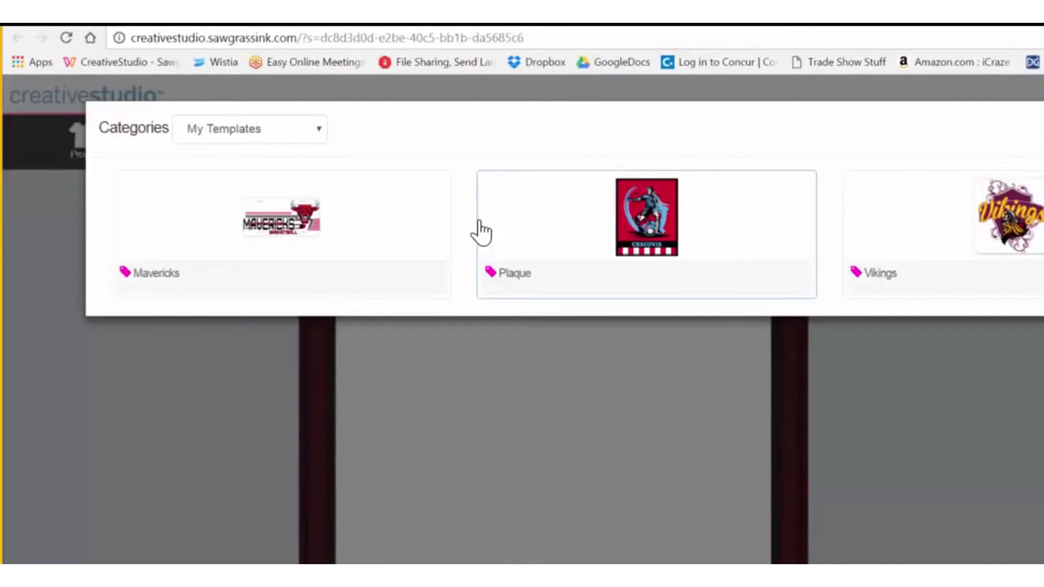
Filter templates to Awards and Plaques and load Sports Plaque Vertical 01
left_click(322, 130)
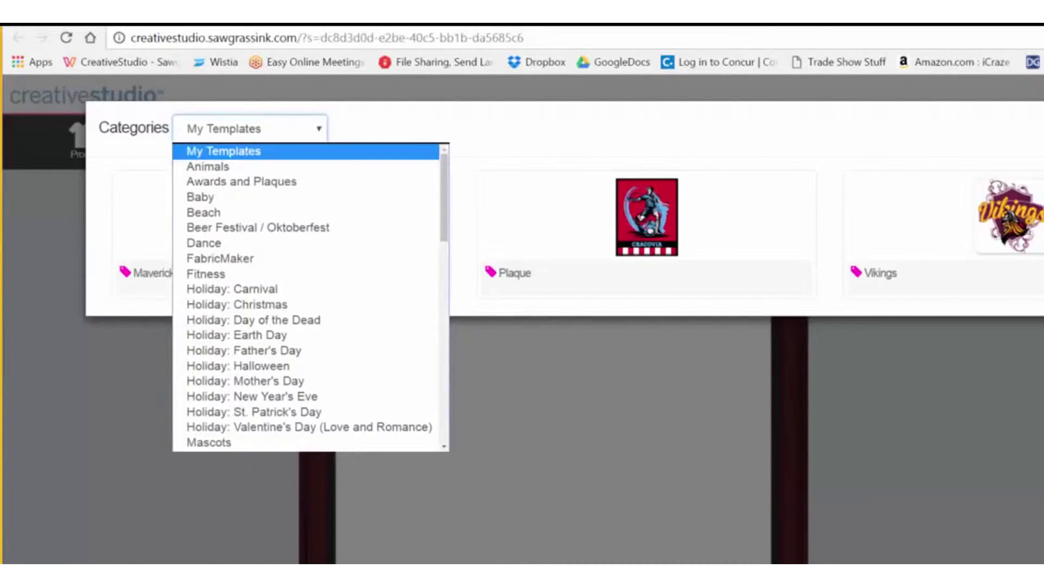
left_click(301, 180)
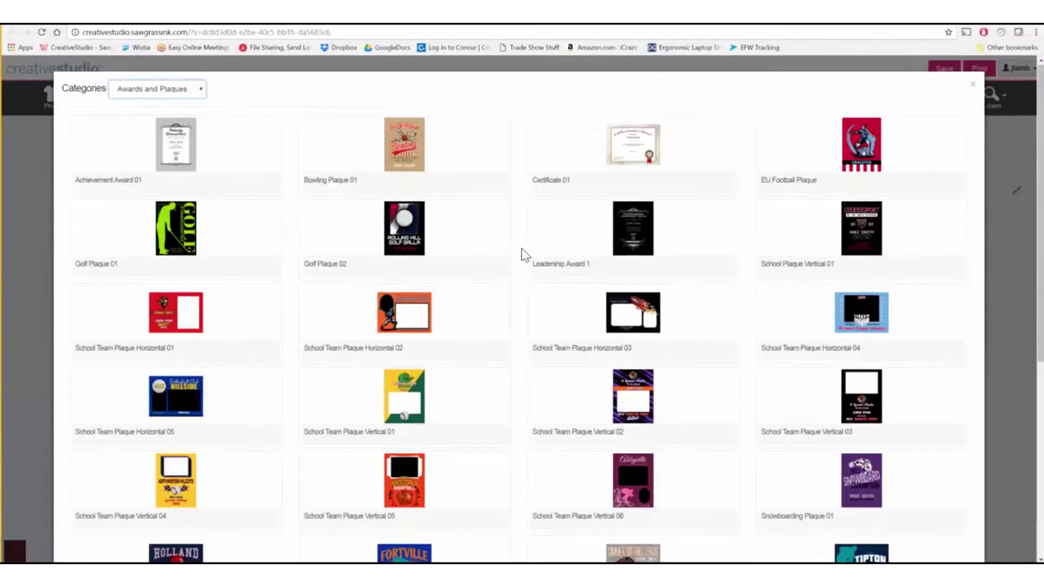
scroll(524, 256, "down", 6)
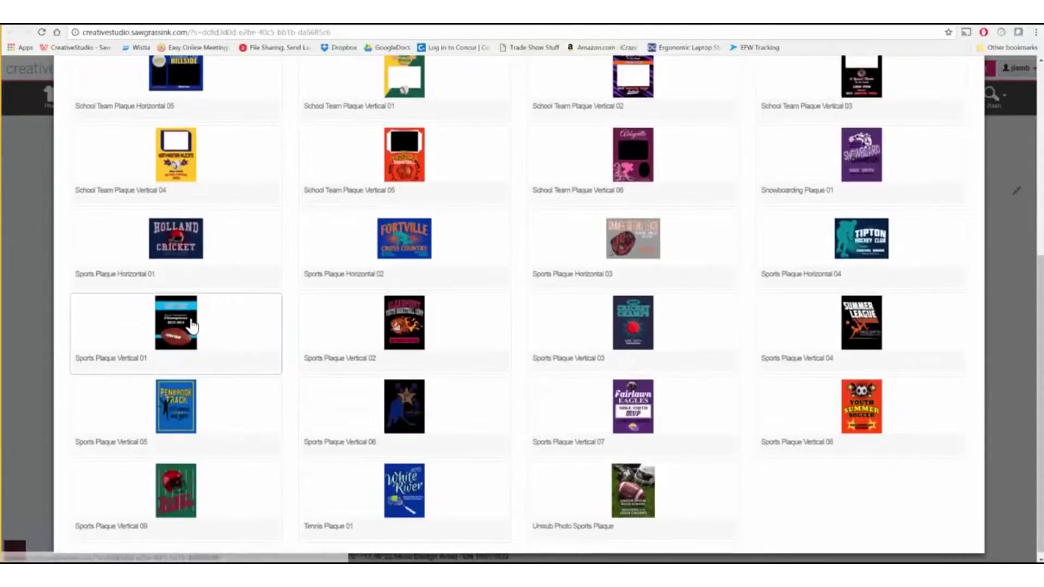
left_click(189, 327)
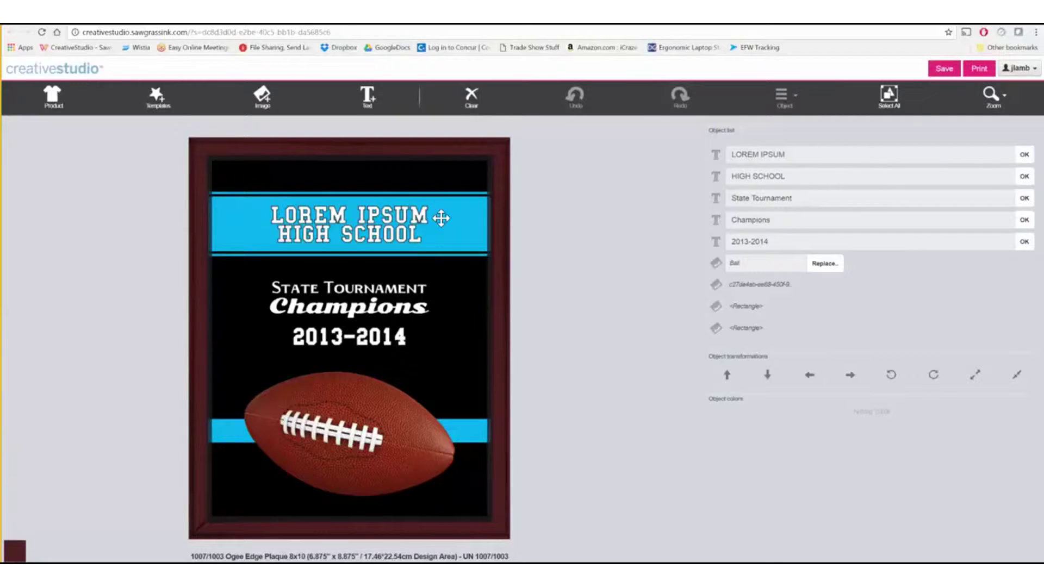
Review the LOREM IPSUM heading, Champions text lines, blue stripe and football, ending with the football selected
left_click(411, 213)
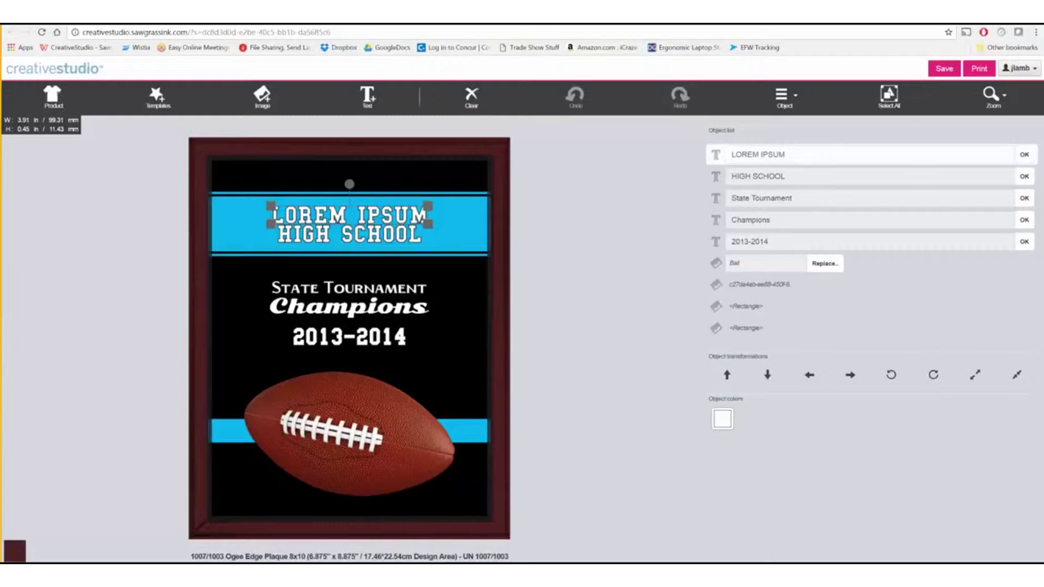
left_click(418, 231)
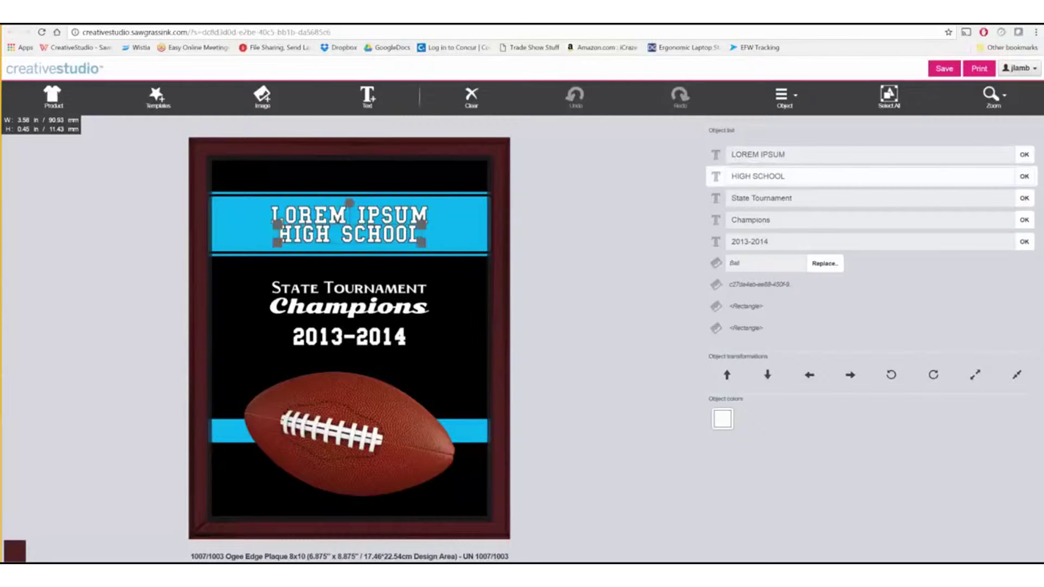
left_click(399, 288)
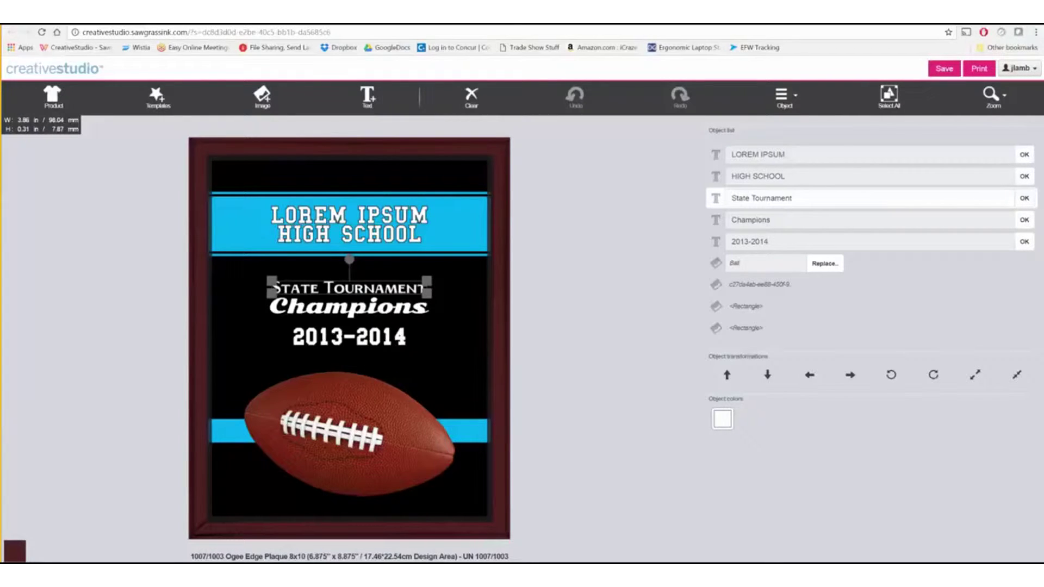
left_click(397, 306)
left_click(468, 427)
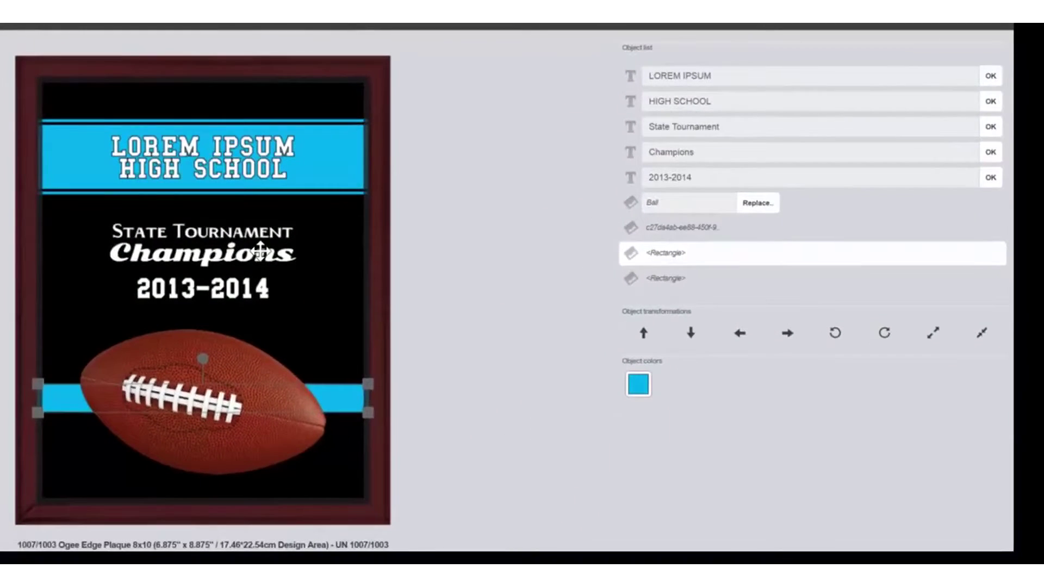
left_click(261, 251)
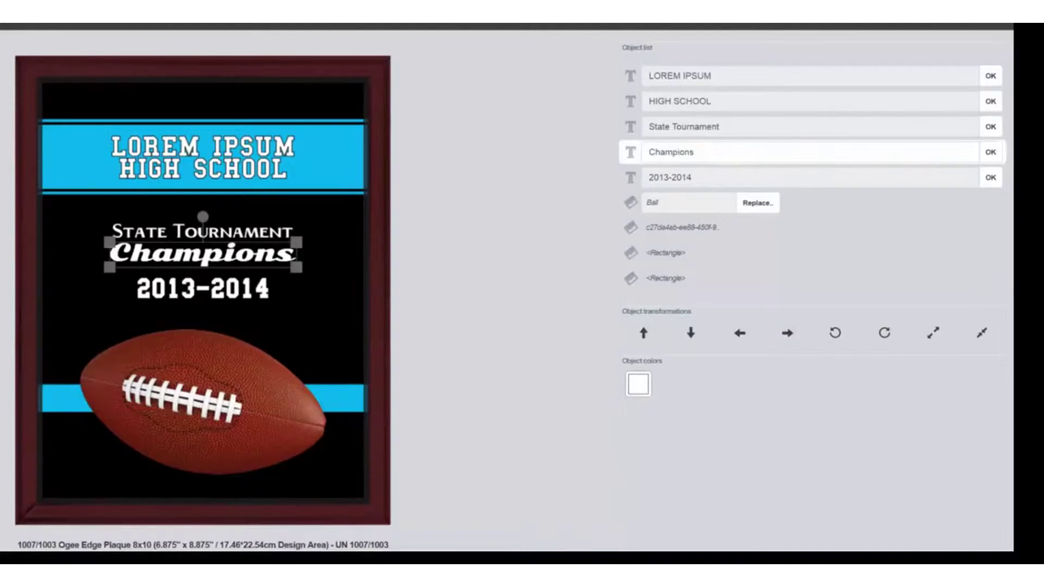
left_click(261, 388)
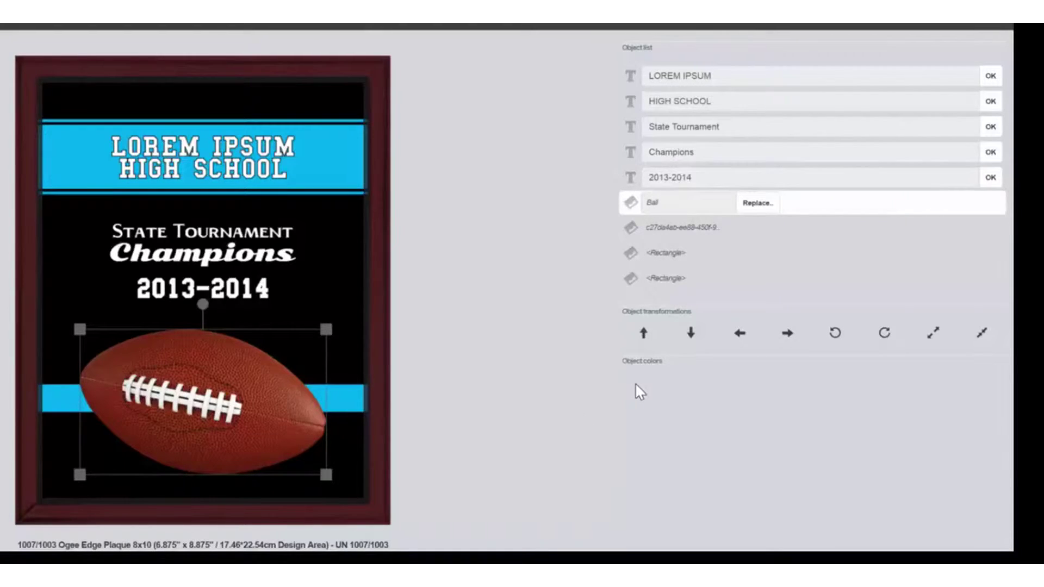
left_click(244, 146)
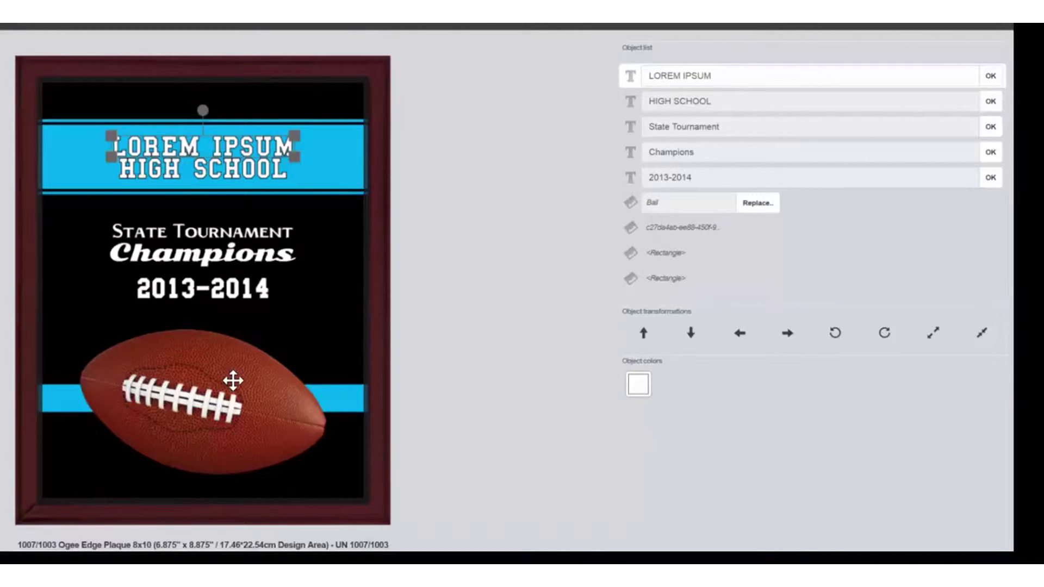
left_click(202, 403)
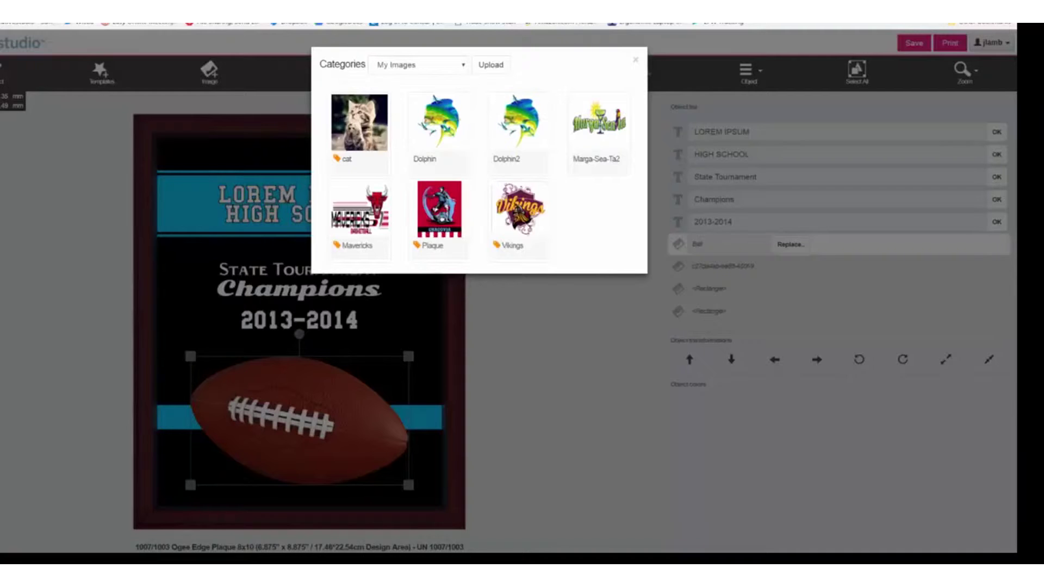
Swap the football for the Ball in Flames clip-art from Sport: Football (Soccer)
left_click(419, 65)
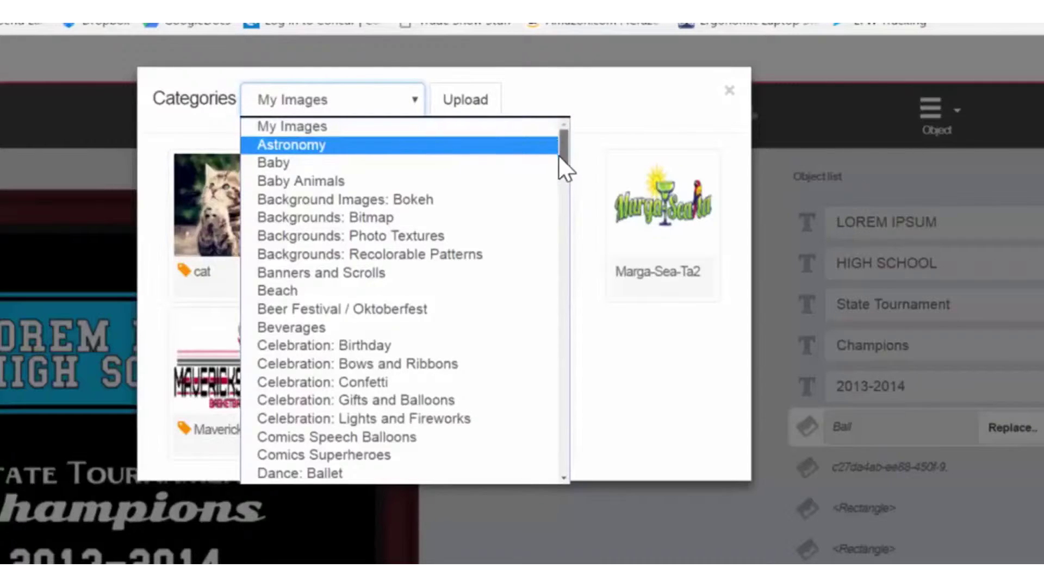
left_click_drag(560, 150, 522, 378)
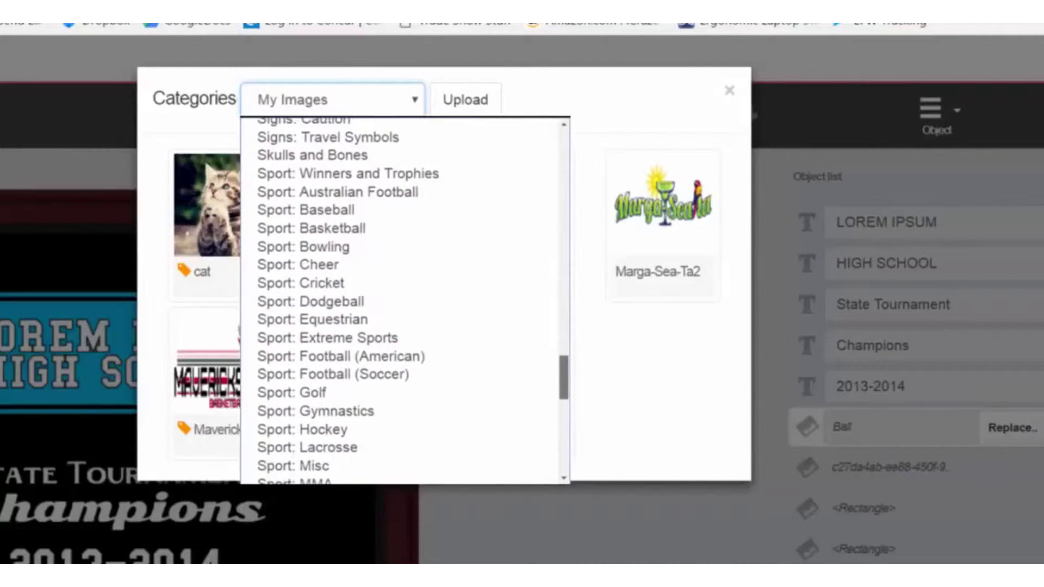
left_click(387, 374)
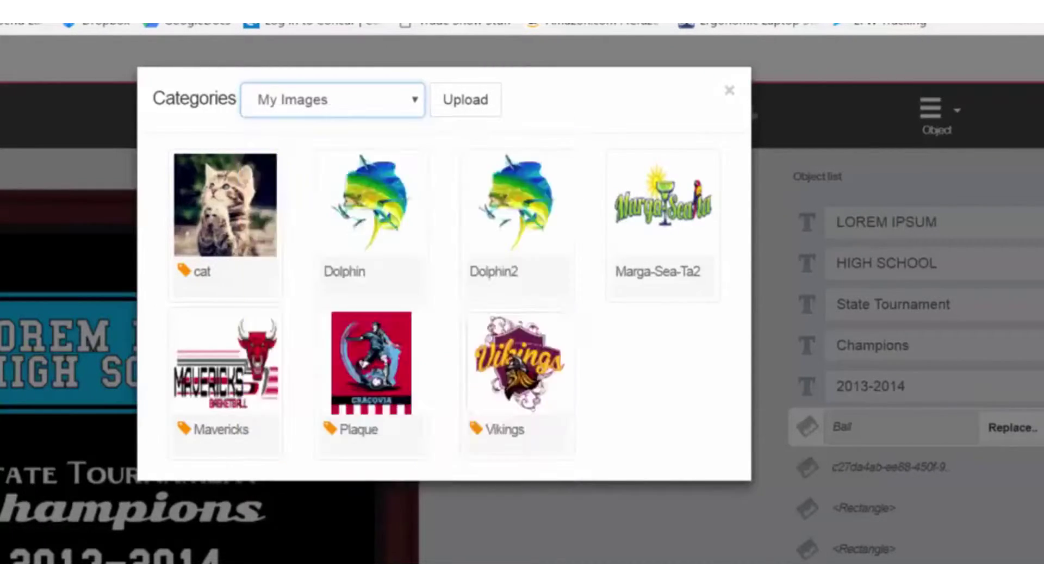
scroll(403, 422, "down", 10)
scroll(407, 435, "down", 20)
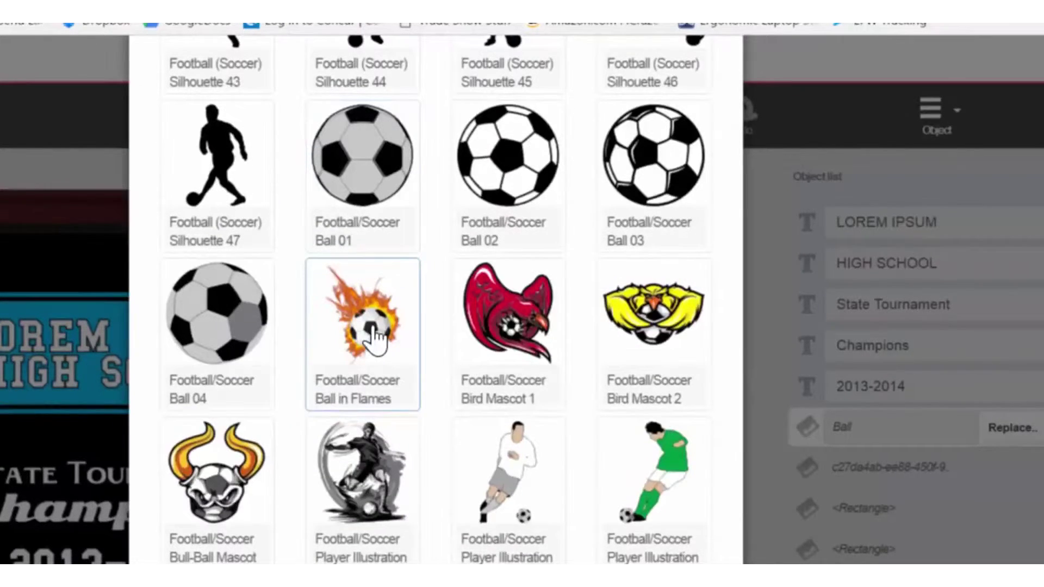
left_click(375, 339)
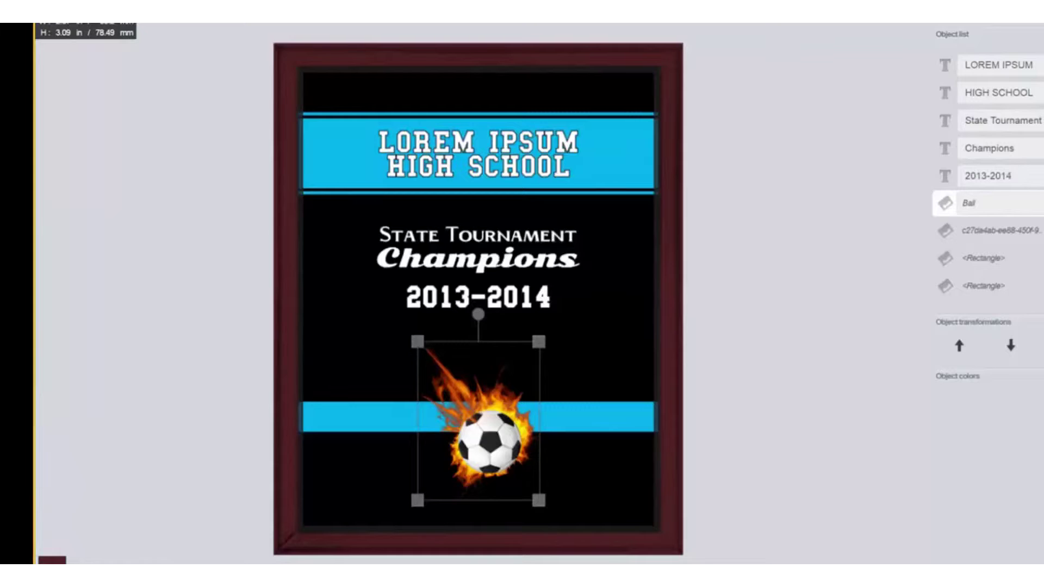
Enlarge the flaming ball and move it down over the lower blue stripe
left_click_drag(418, 342, 338, 278)
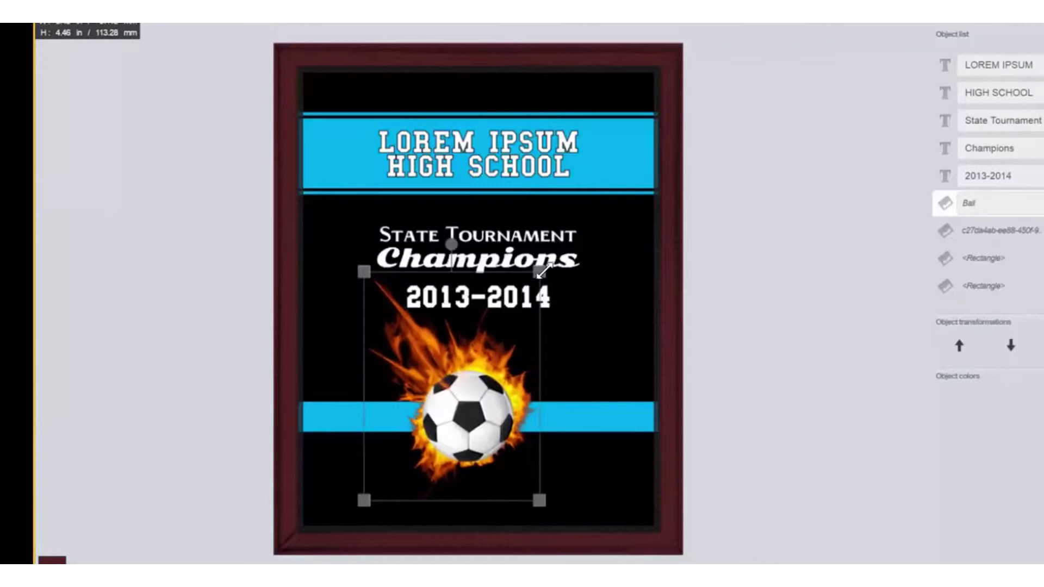
left_click_drag(541, 274, 563, 277)
left_click_drag(503, 387, 504, 406)
left_click(635, 358)
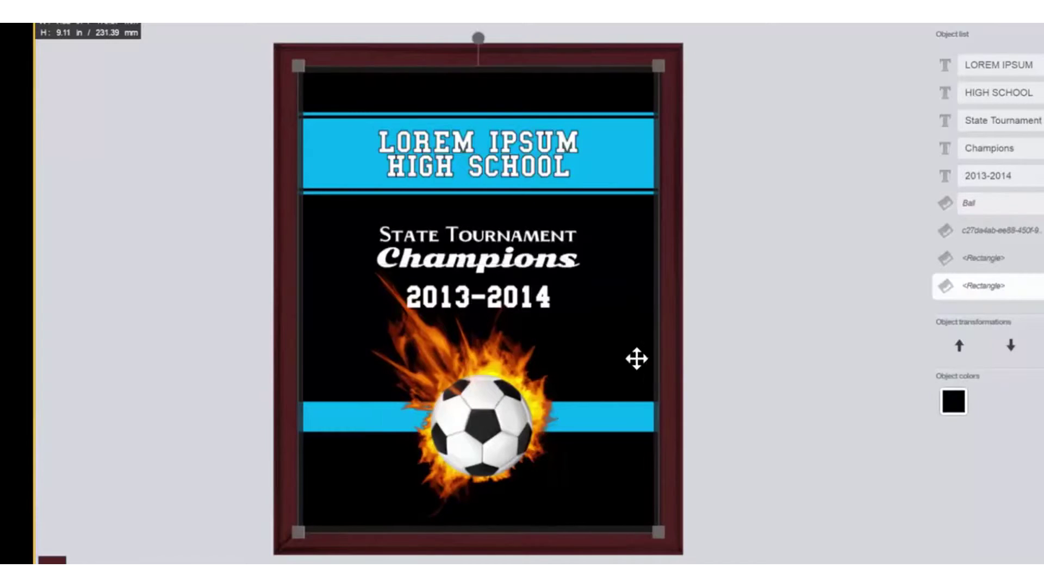
Replace the LOREM IPSUM heading line with Midtown
left_click(522, 137)
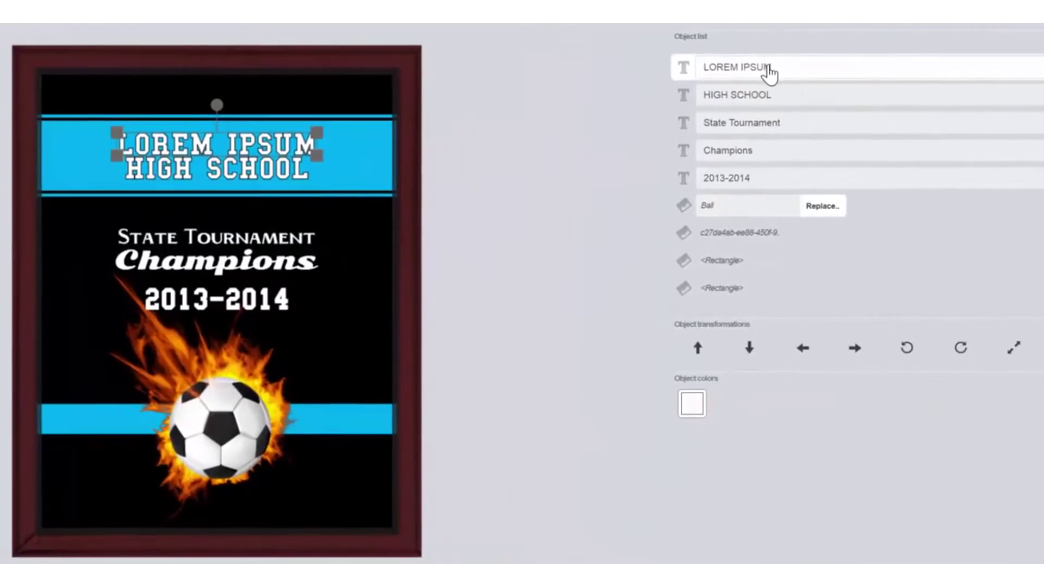
left_click(1034, 65)
left_click_drag(768, 73, 700, 69)
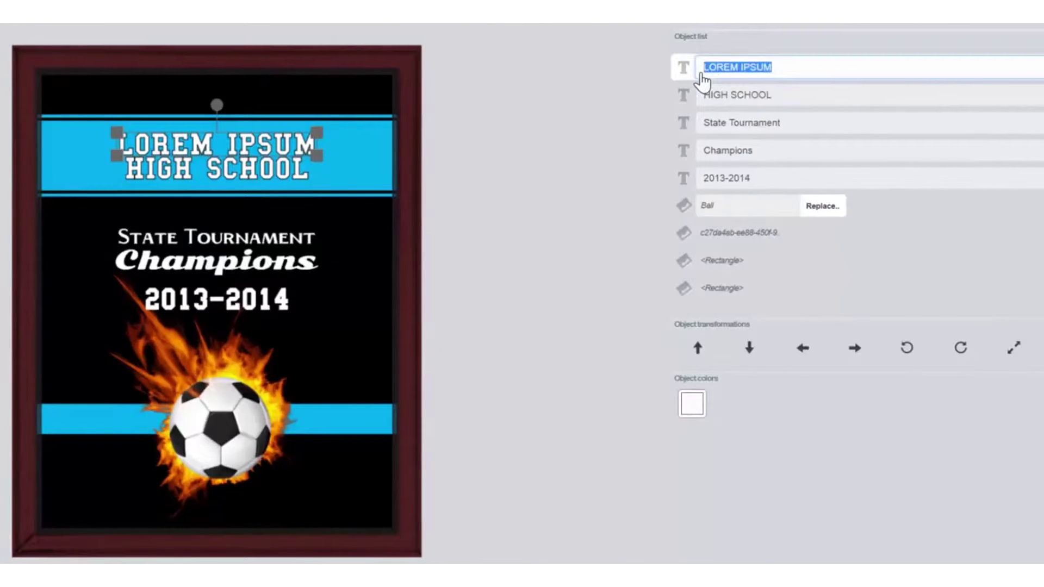
type("Midtown")
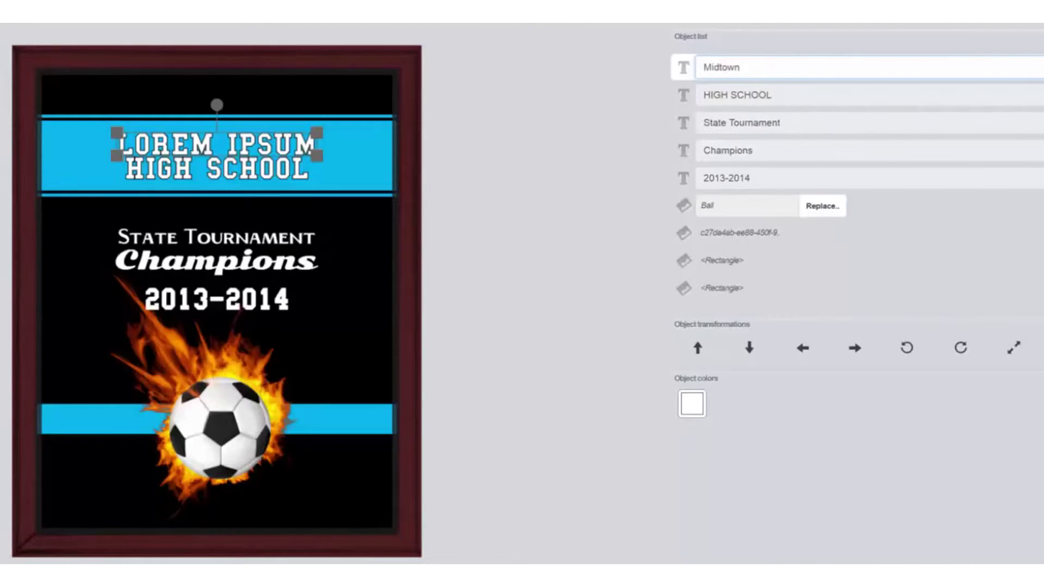
key("Return")
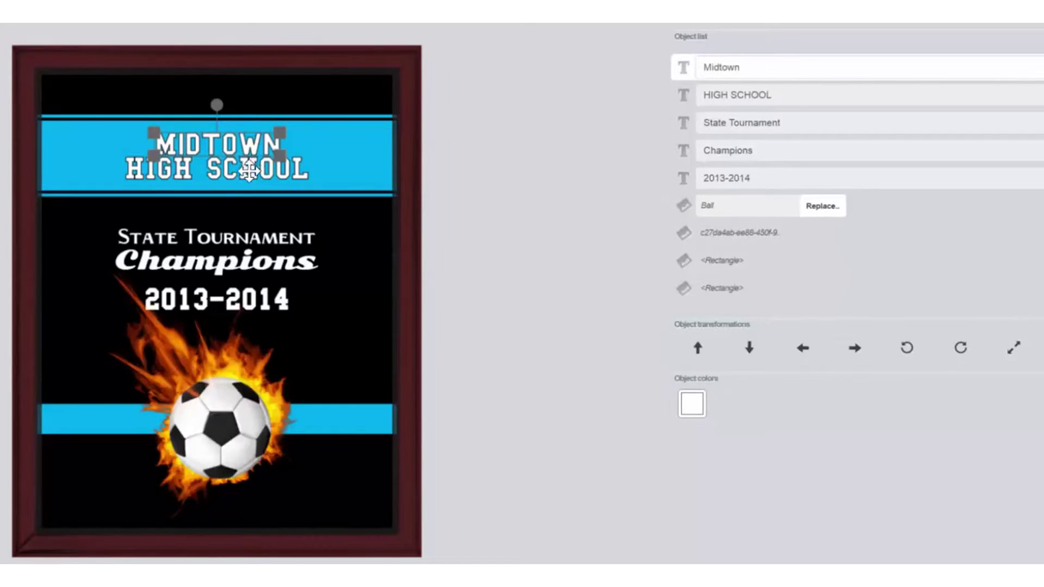
Replace the HIGH SCHOOL line with Football Club
left_click(249, 170)
left_click(776, 101)
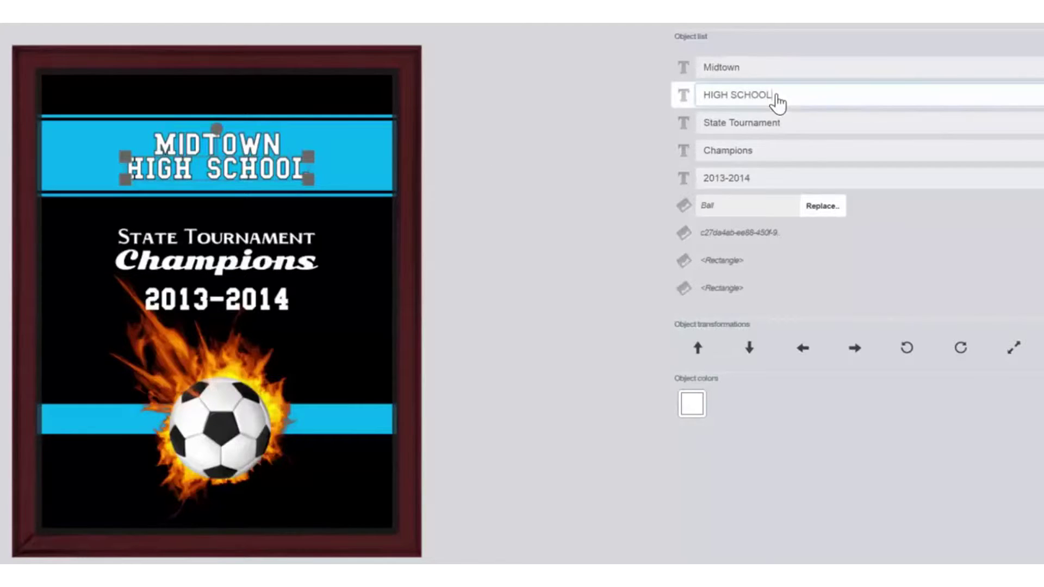
left_click_drag(776, 102, 686, 97)
type("Fo")
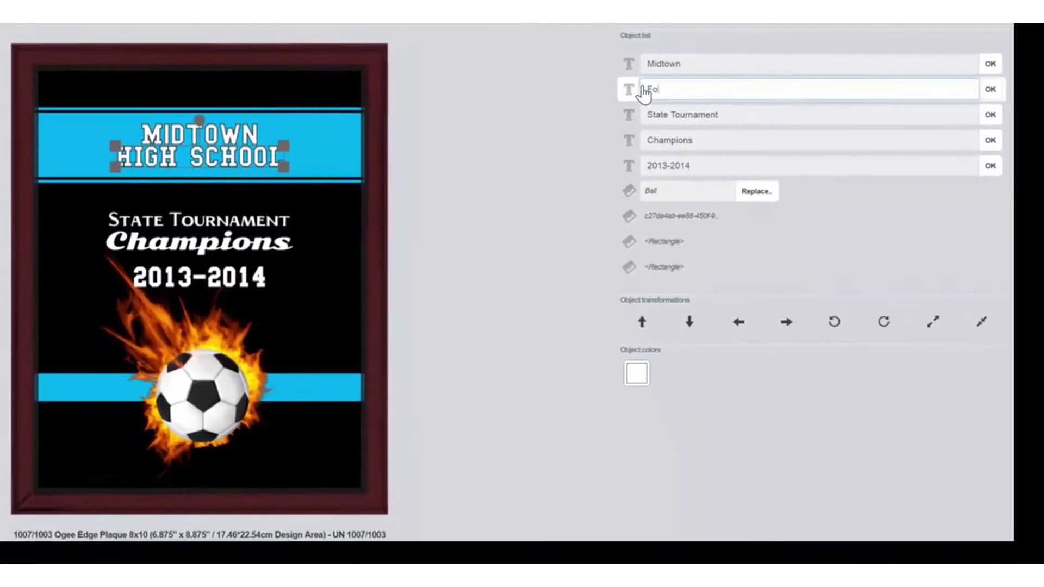
type("otball Club")
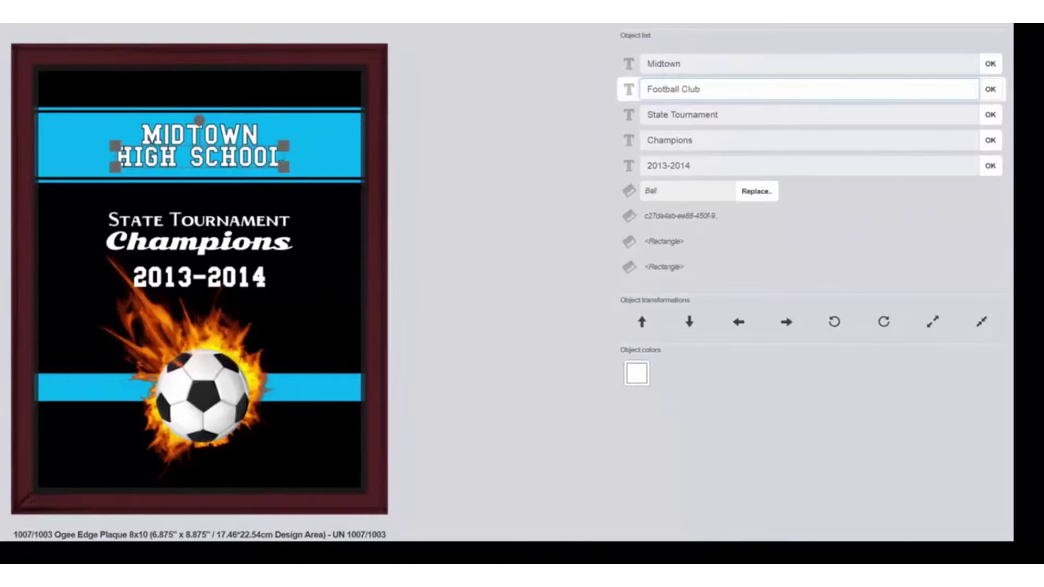
left_click(990, 89)
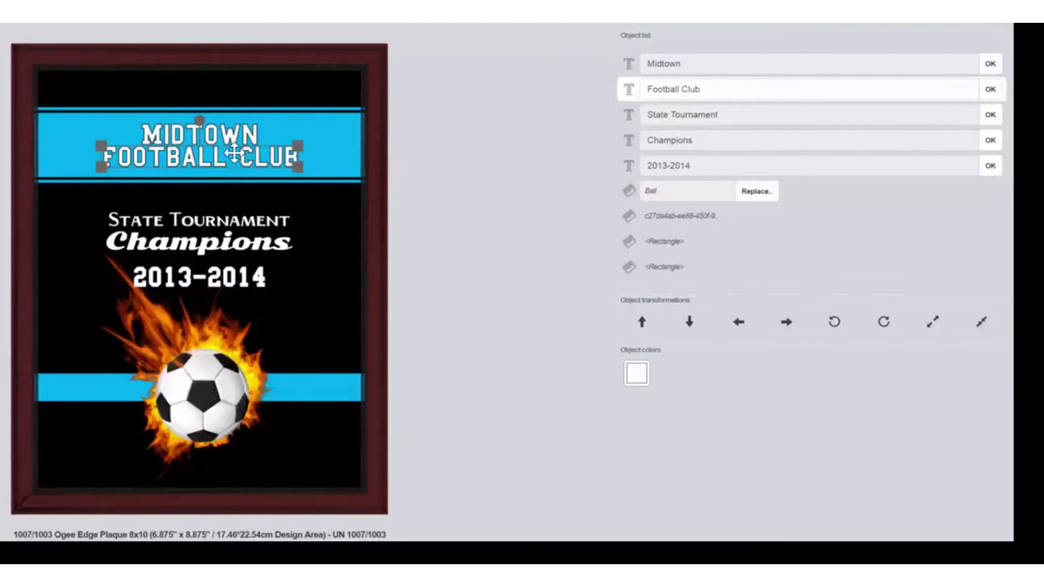
Nudge MIDTOWN up and FOOTBALL CLUB down with the arrow keys
left_click(148, 136)
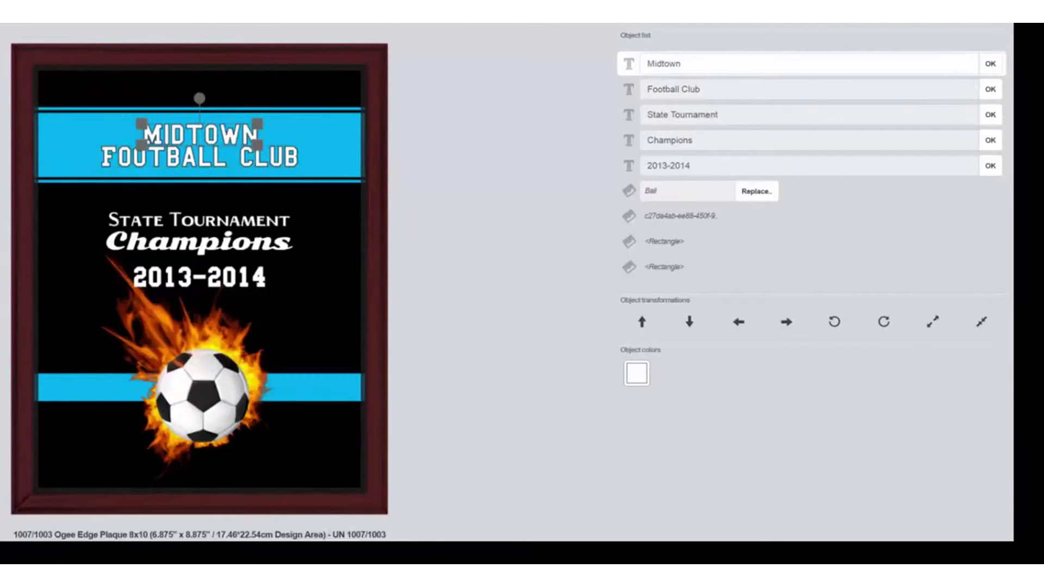
key("Up")
key("Up")
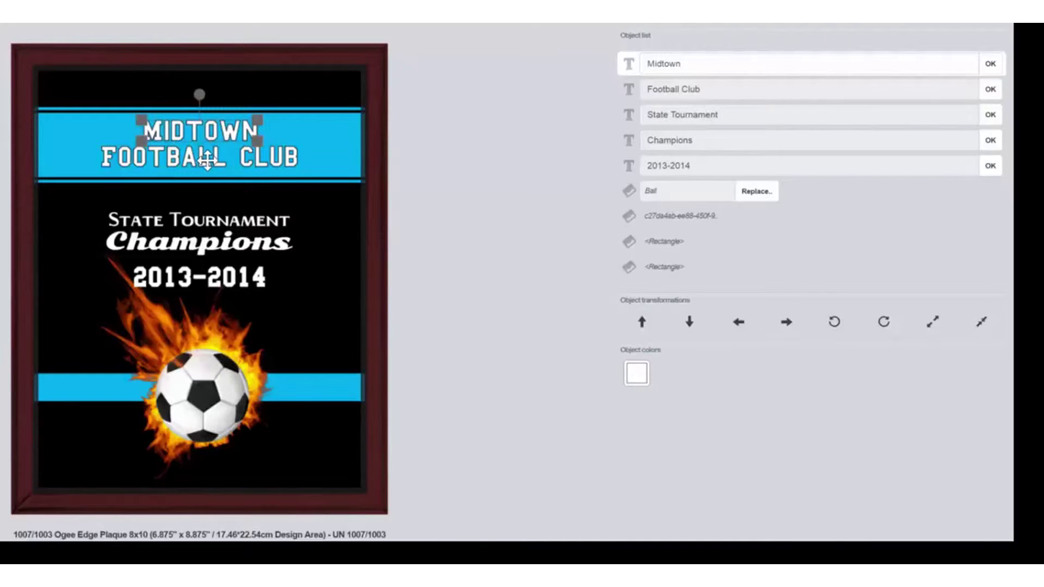
left_click(207, 162)
key("Down")
key("Down")
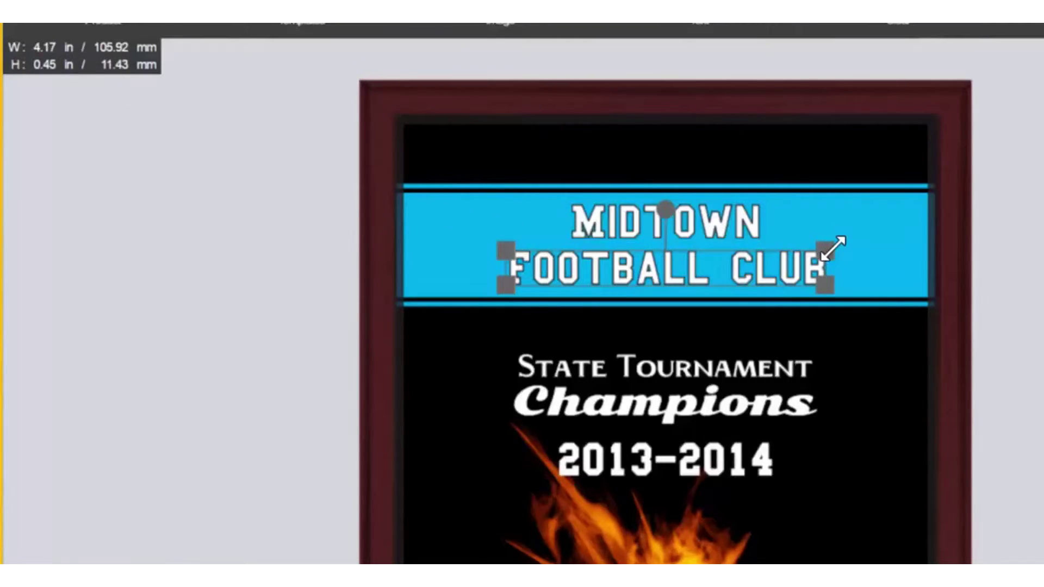
Widen FOOTBALL CLUB, recentre it in the blue banner, and widen MIDTOWN slightly
left_click_drag(825, 250, 842, 246)
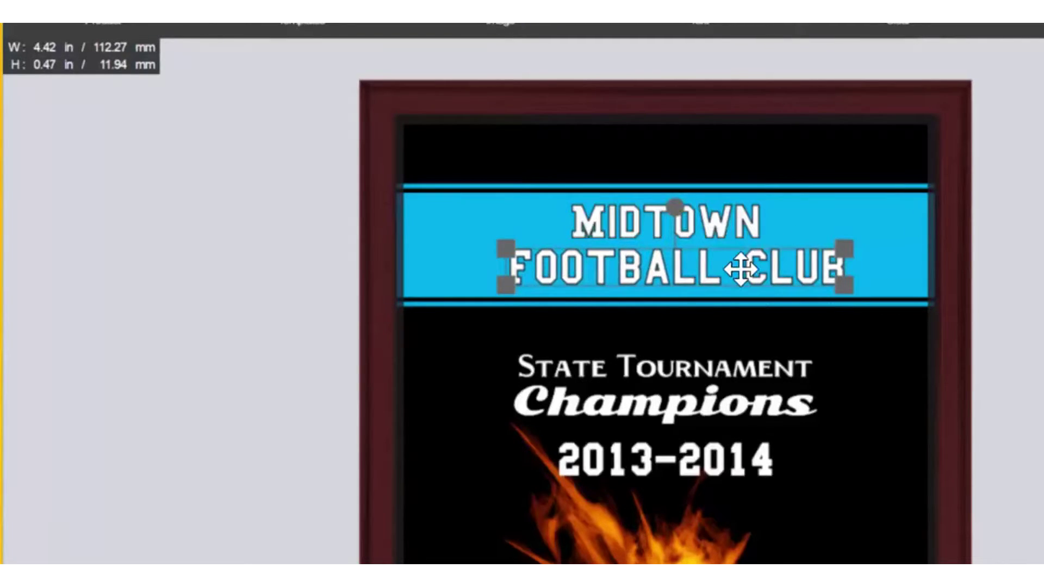
left_click_drag(743, 269, 734, 270)
left_click(683, 224)
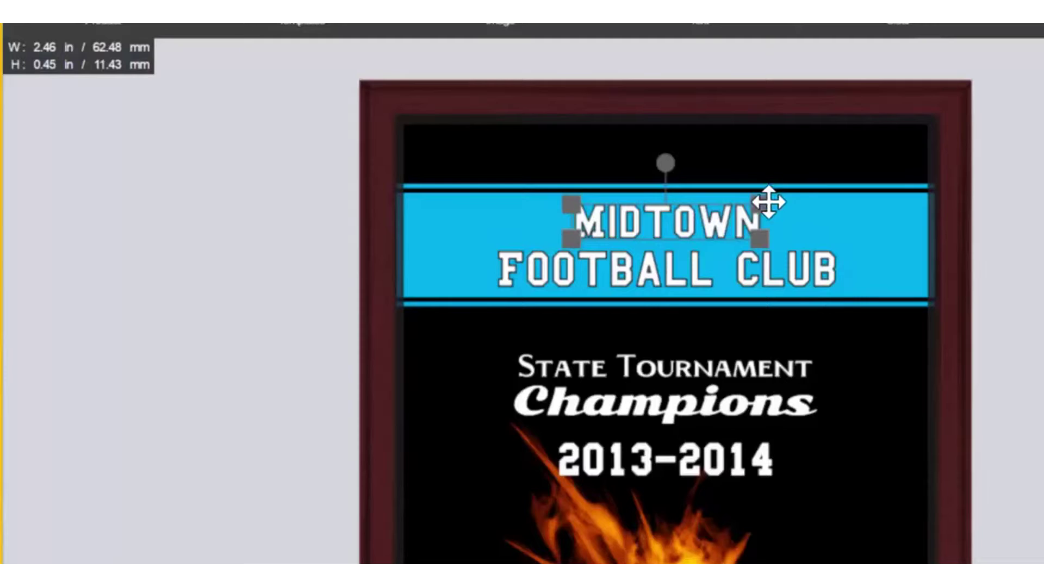
left_click_drag(758, 204, 762, 203)
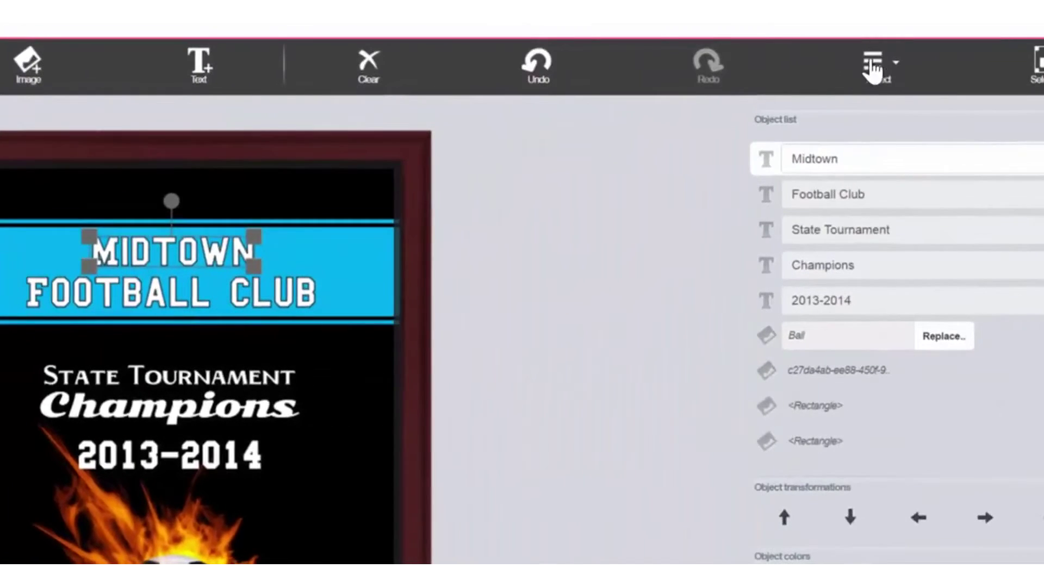
Set the heading lettering in the Athletic category's College font via Object > Text Font
left_click(874, 64)
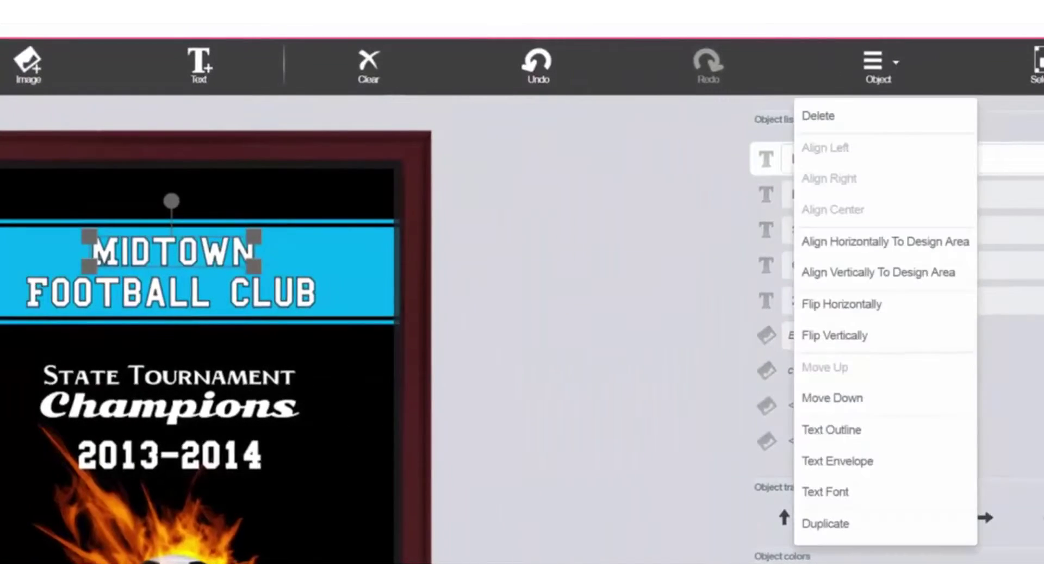
left_click(864, 493)
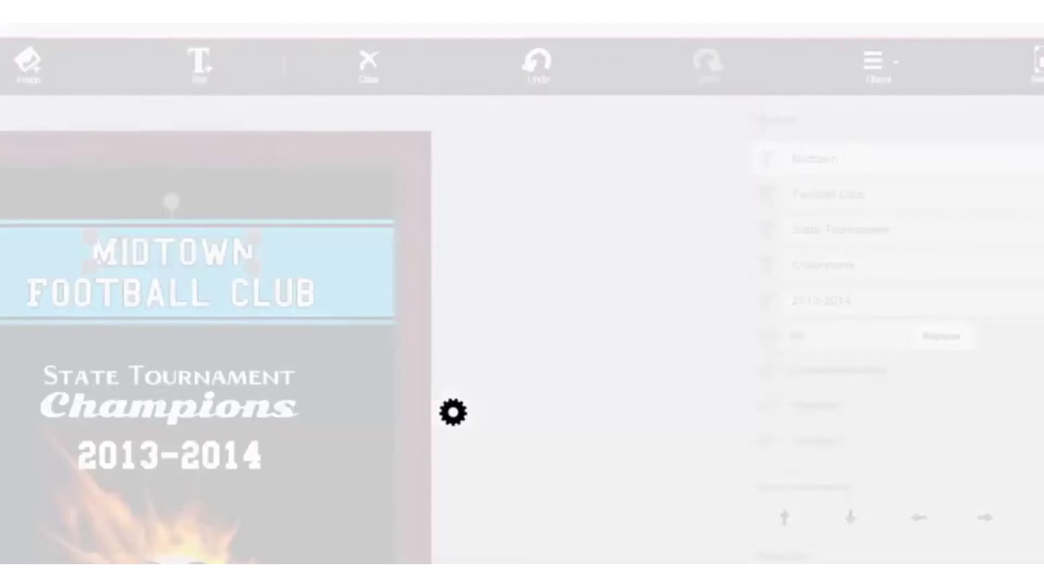
left_click(423, 54)
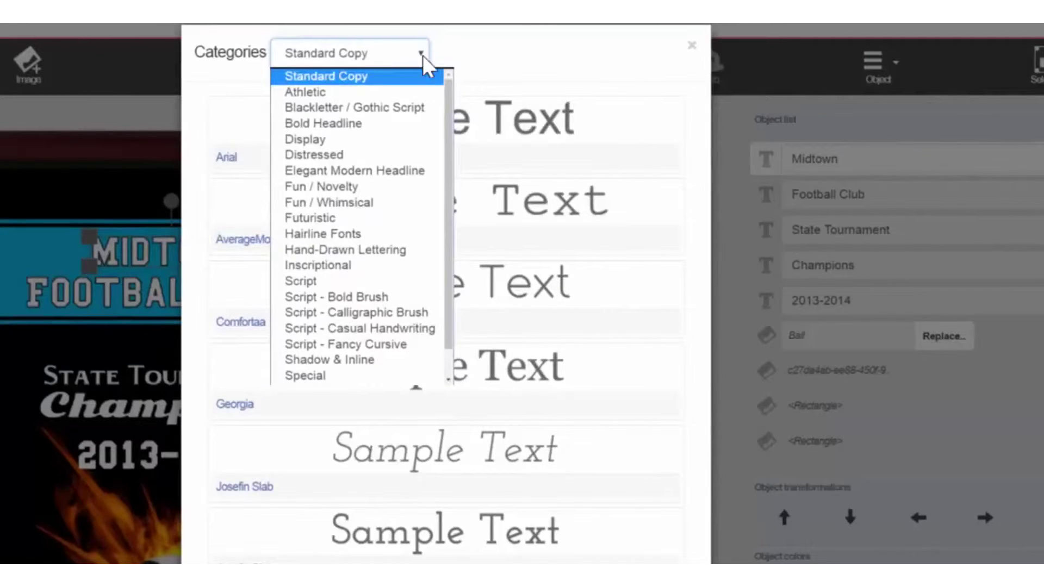
left_click(304, 92)
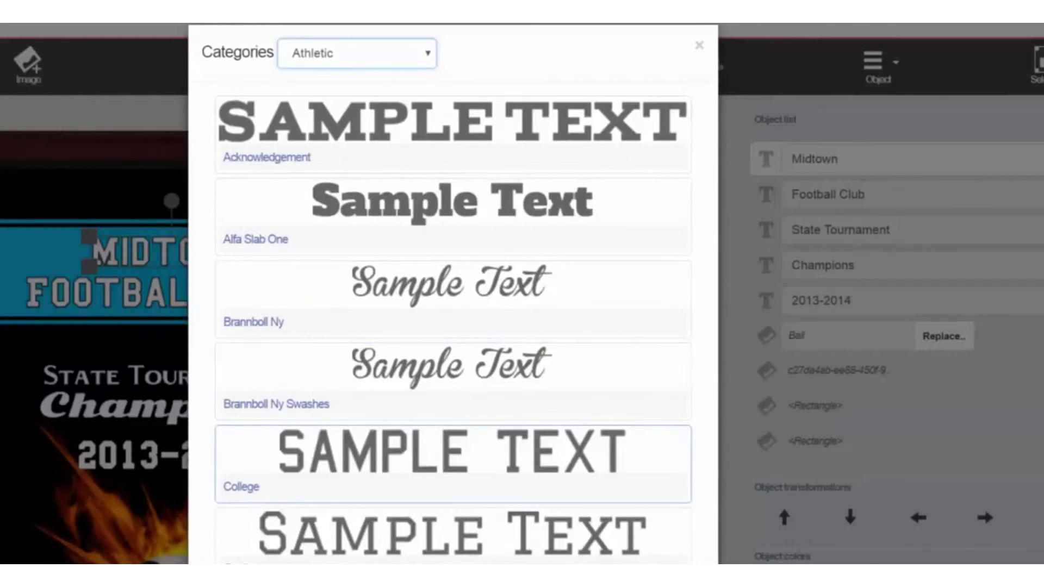
left_click(453, 457)
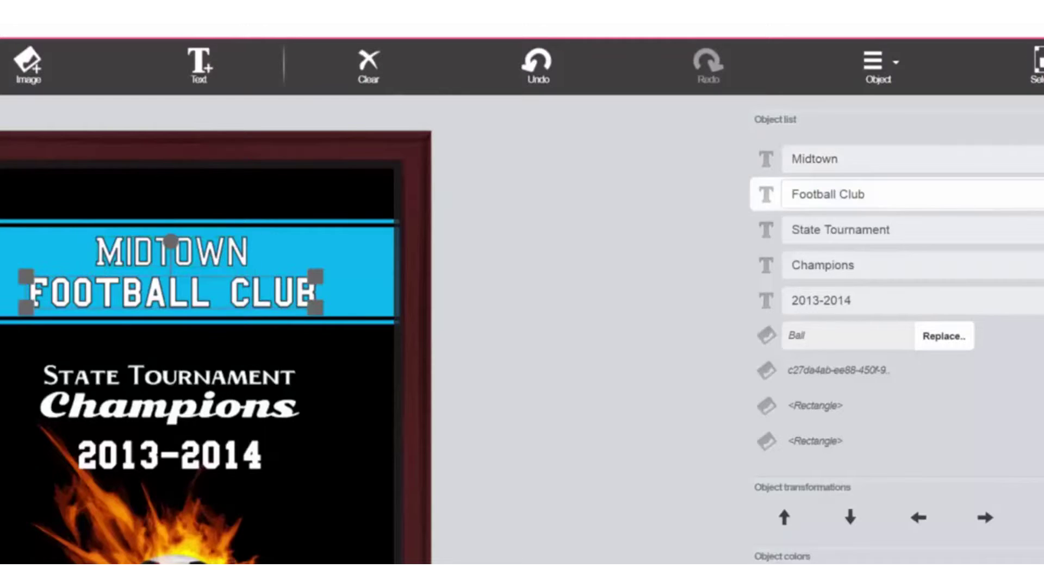
left_click(874, 71)
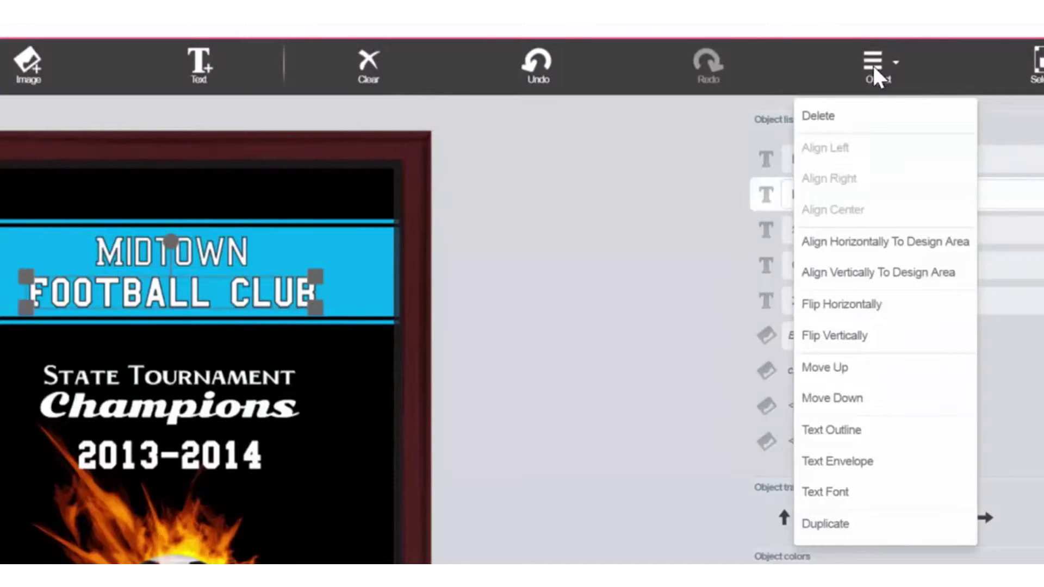
left_click(838, 492)
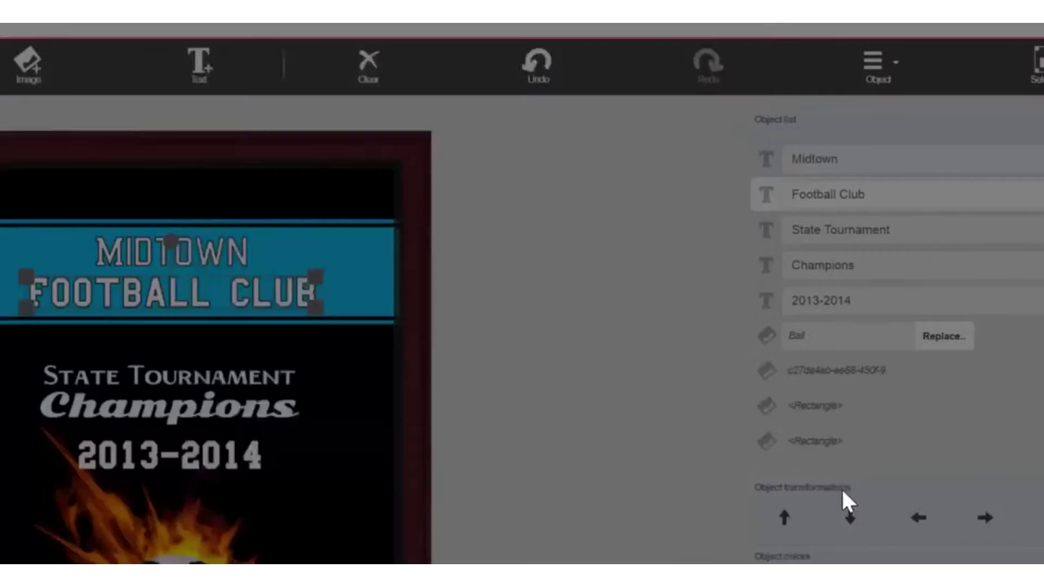
left_click(351, 53)
left_click(370, 92)
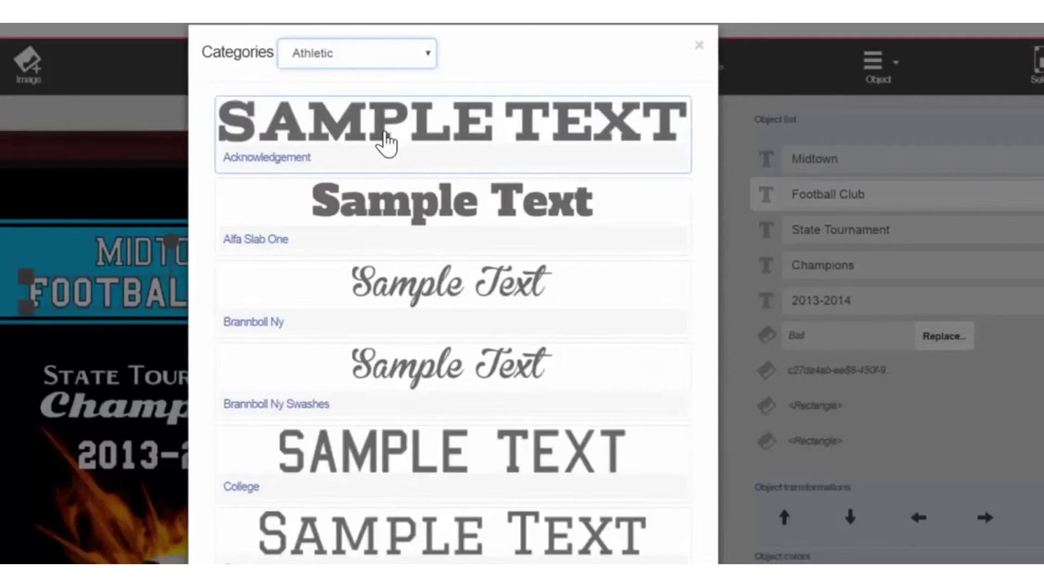
left_click(446, 462)
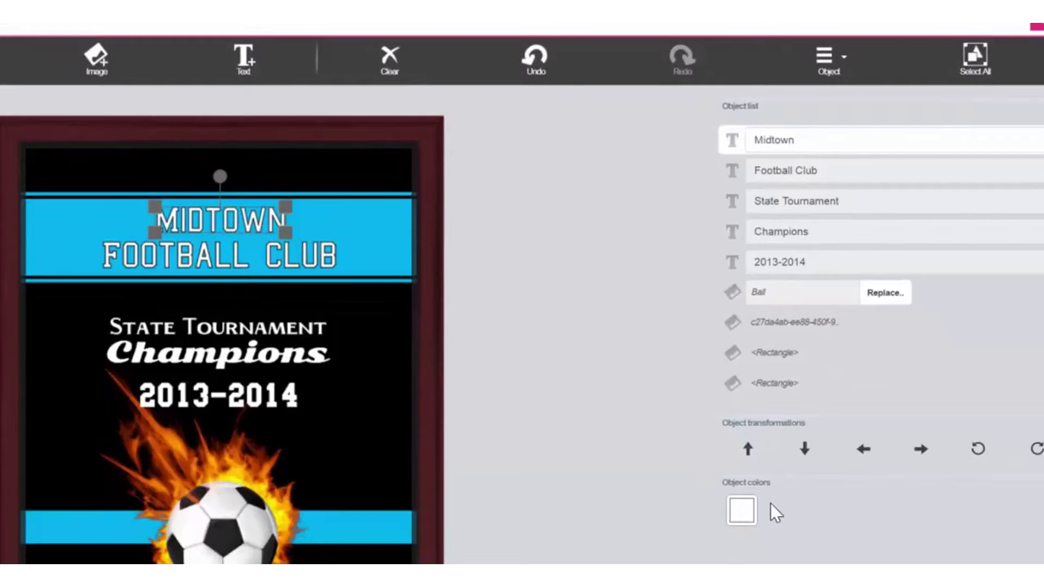
Try darker red, maroon and dusty pink shades for MIDTOWN in the gradient picker
left_click(743, 512)
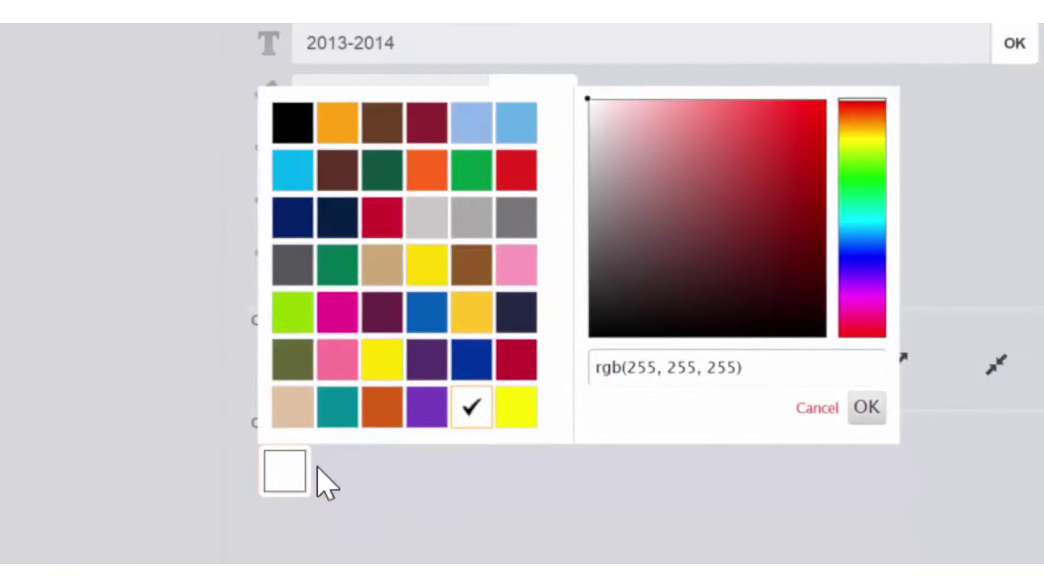
left_click(757, 190)
left_click(702, 216)
mouse_move(686, 223)
left_mouse_down()
mouse_move(667, 255)
mouse_move(643, 252)
mouse_move(646, 144)
mouse_move(680, 127)
left_mouse_up()
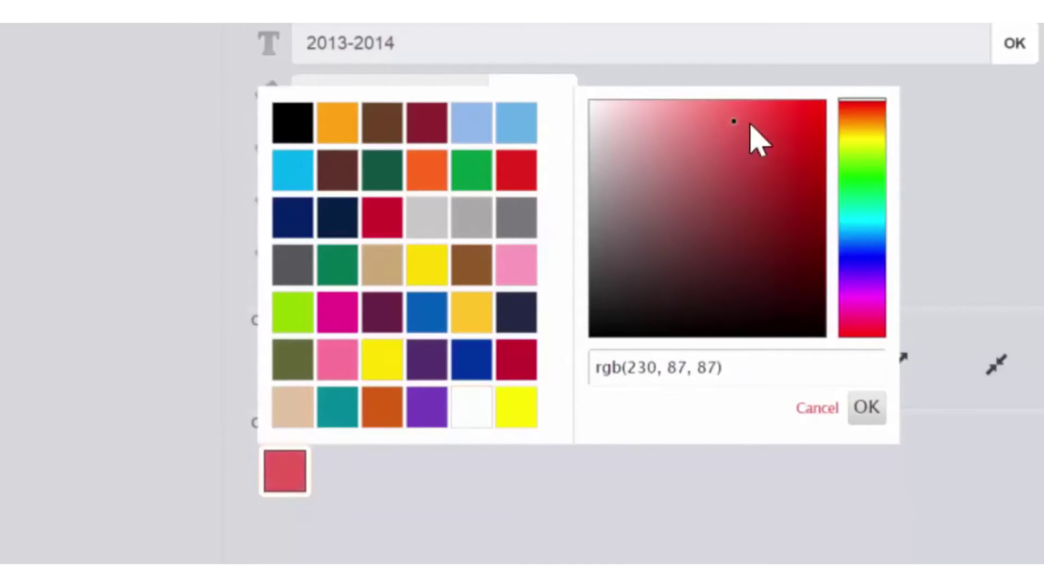
left_click_drag(751, 124, 679, 136)
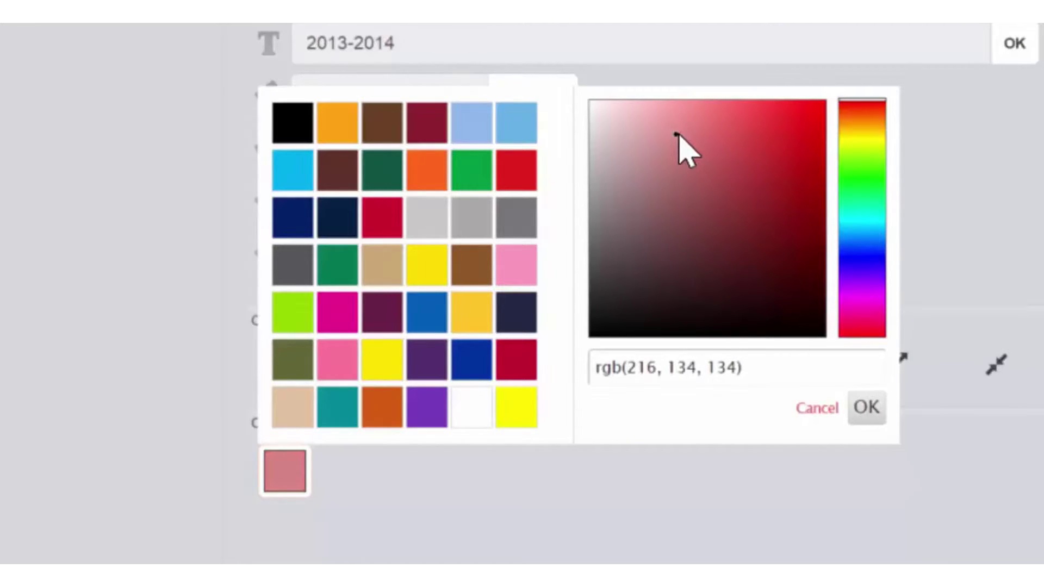
left_click_drag(679, 136, 679, 132)
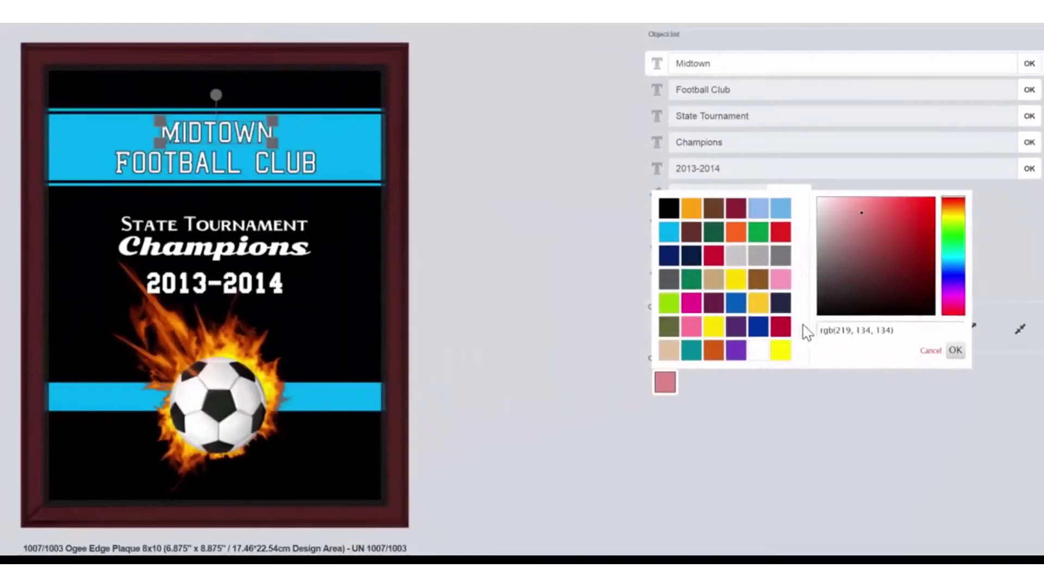
Make both MIDTOWN and FOOTBALL CLUB orange using the orange swatch
left_click(735, 232)
left_click(310, 168)
left_click(664, 382)
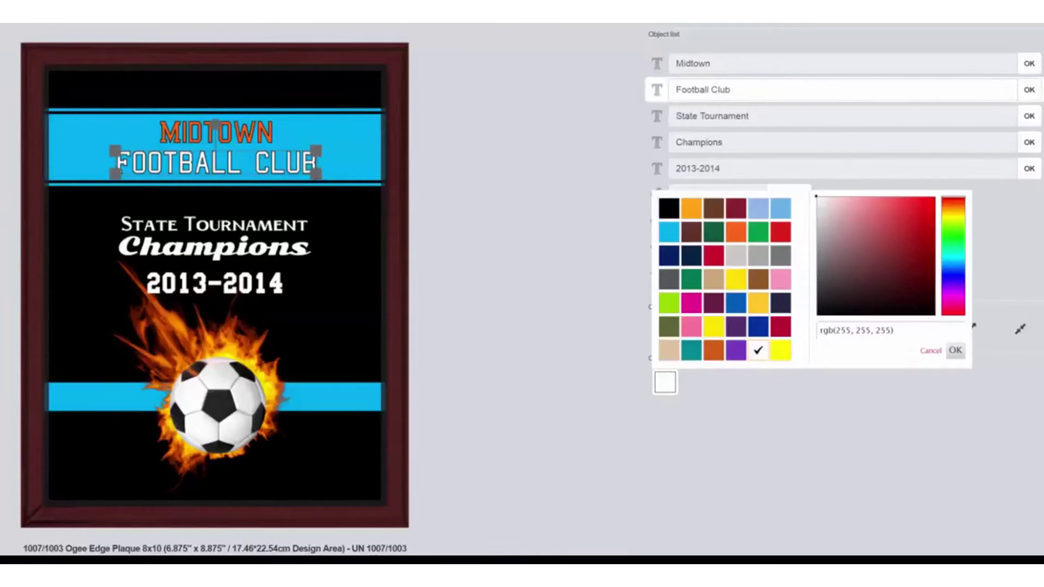
left_click(736, 232)
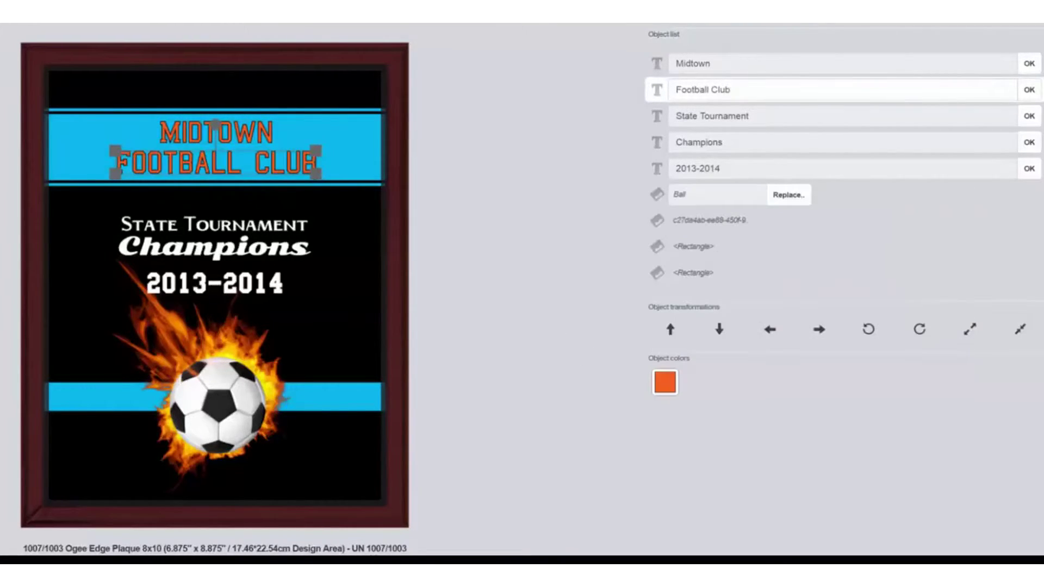
left_click(298, 225)
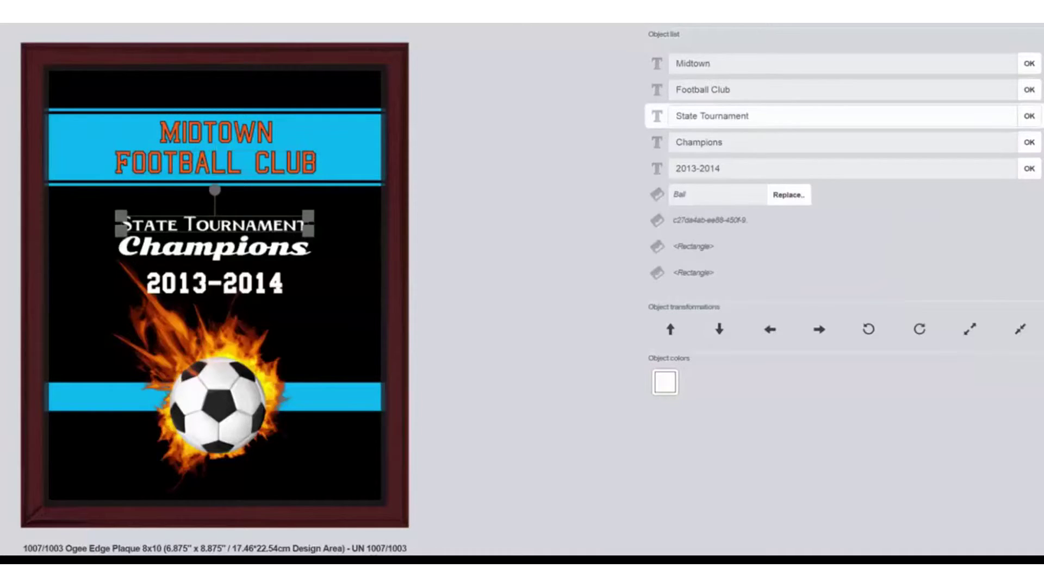
Replace 'State' with 'District' so the subtitle reads 'District Tournament', then select the top banner
left_click(698, 124)
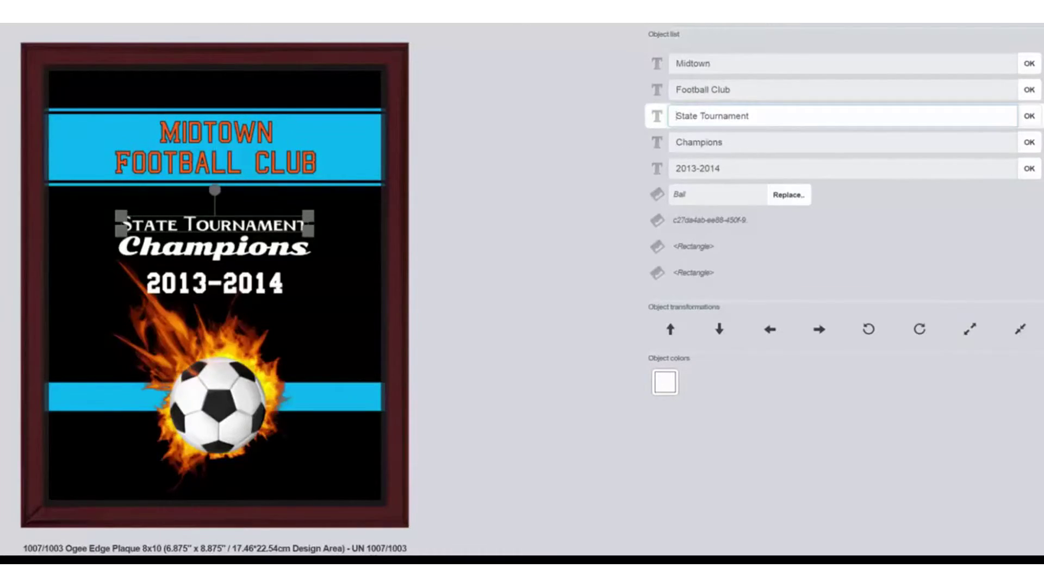
double_click(698, 123)
type("District")
left_click(1030, 118)
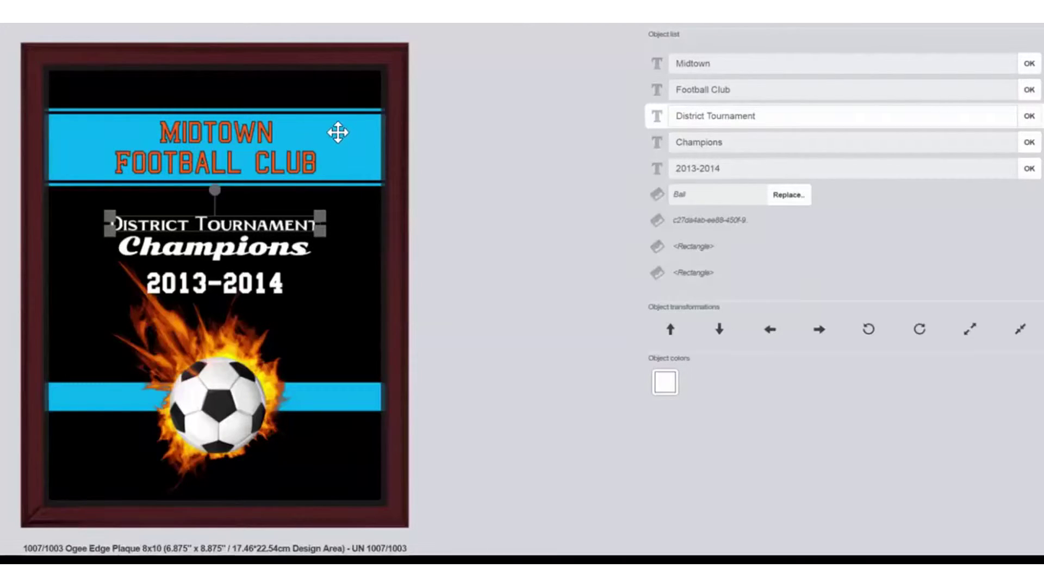
left_click(338, 132)
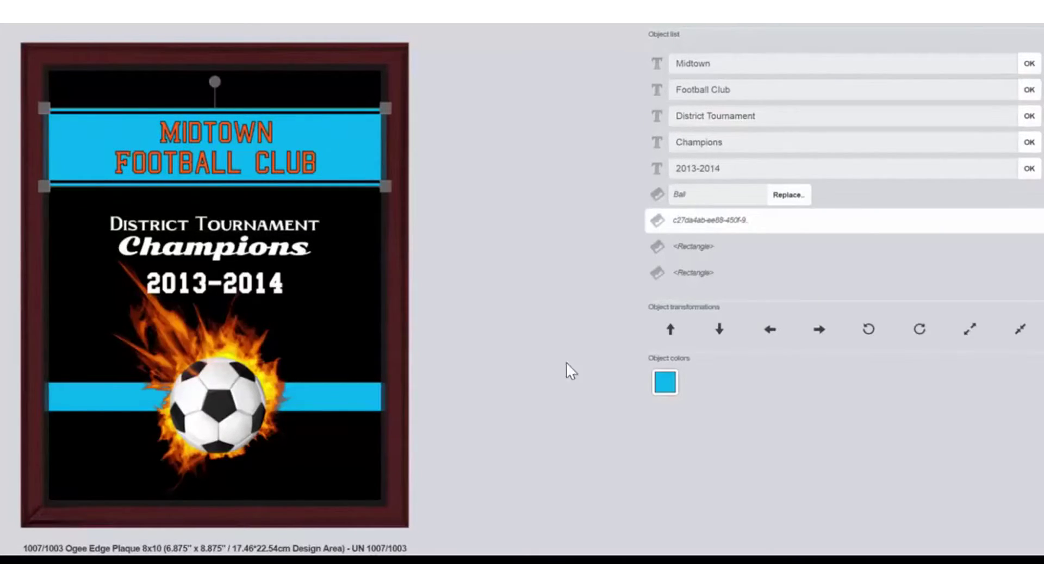
Colour the top and lower banners yellow
left_click(655, 382)
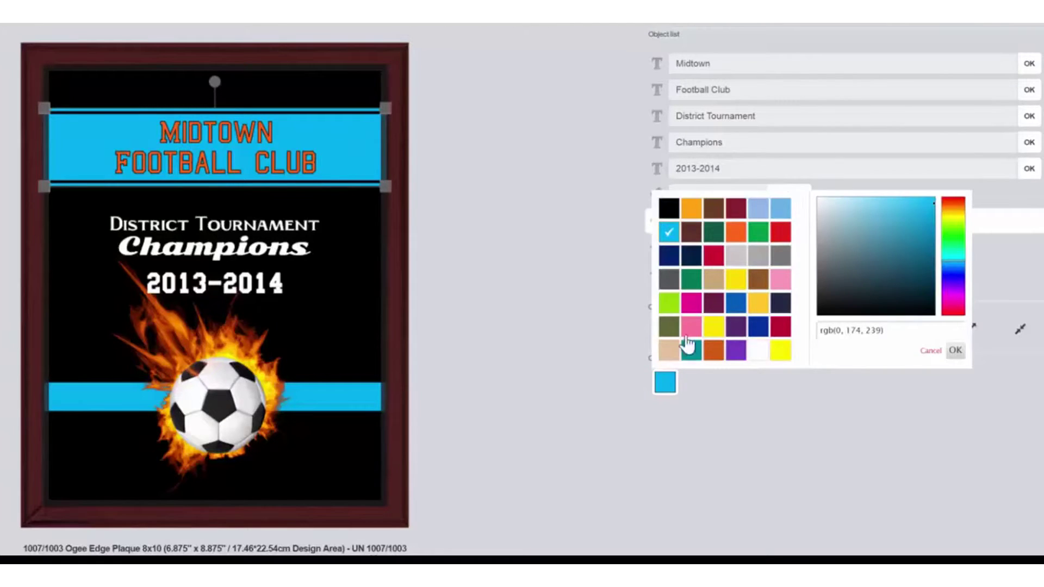
left_click(698, 341)
left_click(338, 397)
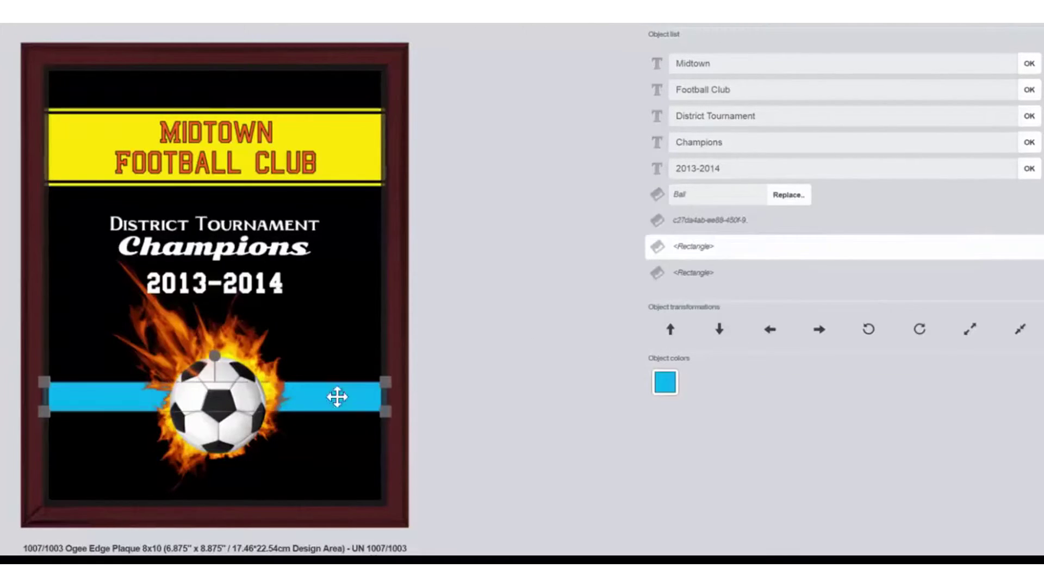
left_click(665, 382)
left_click(712, 326)
Change the black plaque background to blue
left_click(353, 279)
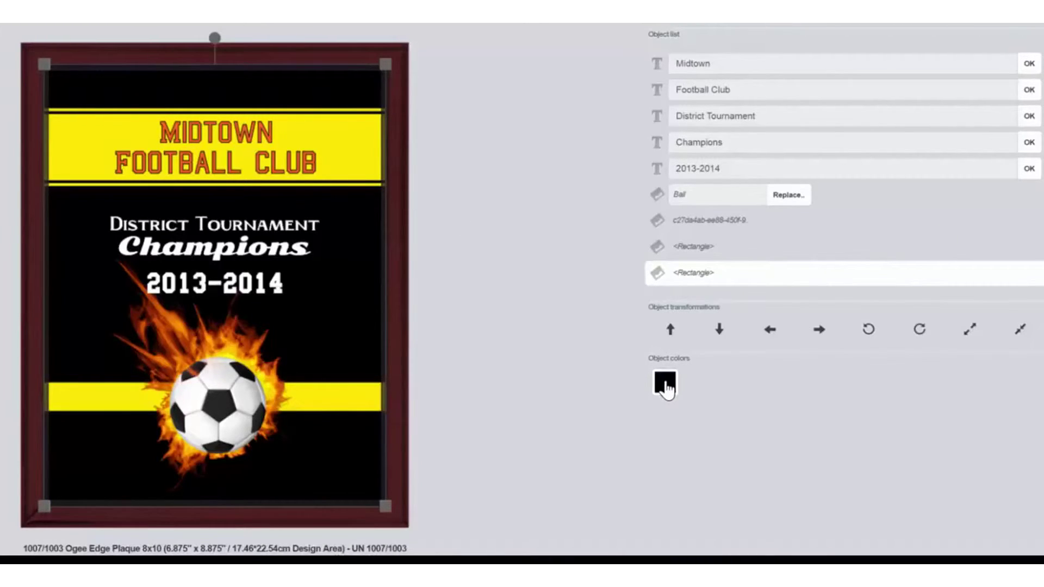
left_click(665, 385)
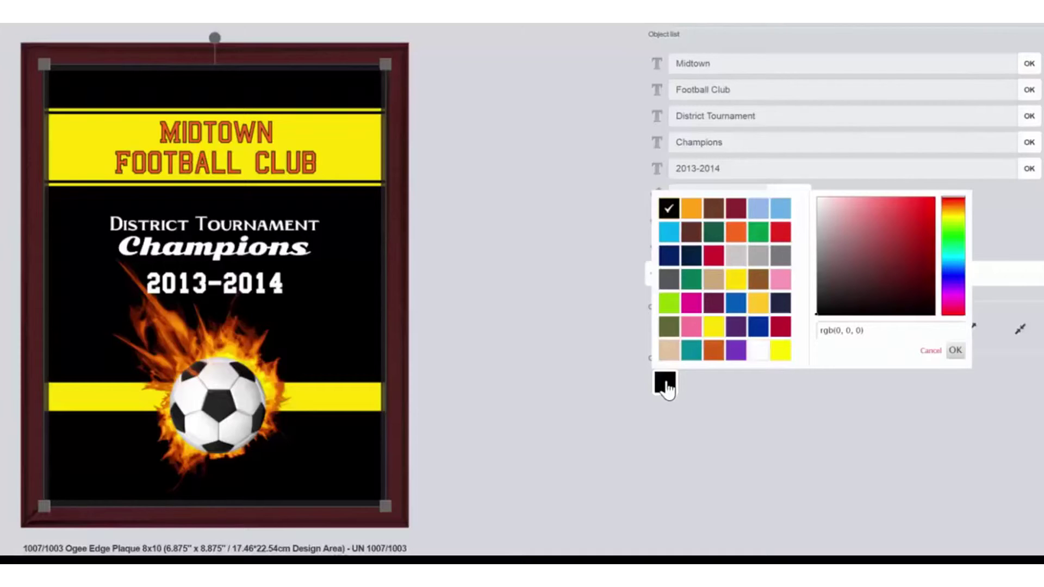
left_click(735, 301)
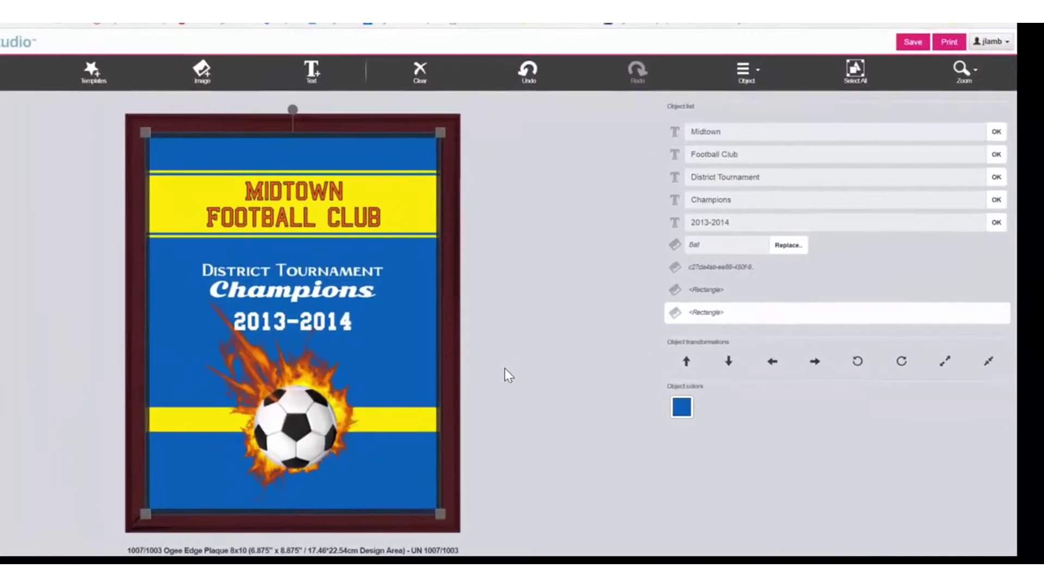
Add a new 'Go Team' text line and drag it into the plaque's bottom blue band
left_click(313, 71)
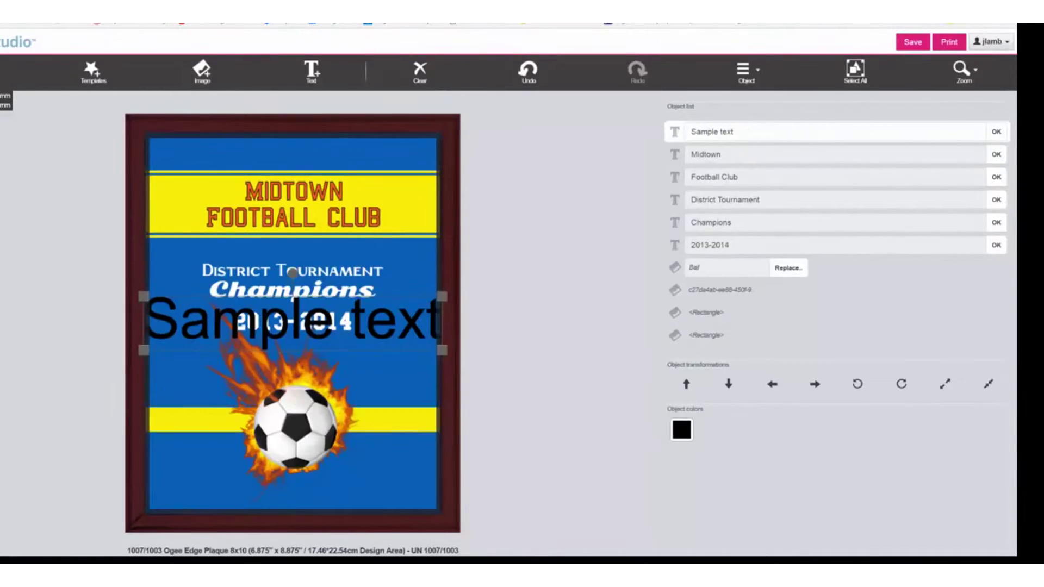
left_click(741, 135)
left_click_drag(741, 135, 690, 134)
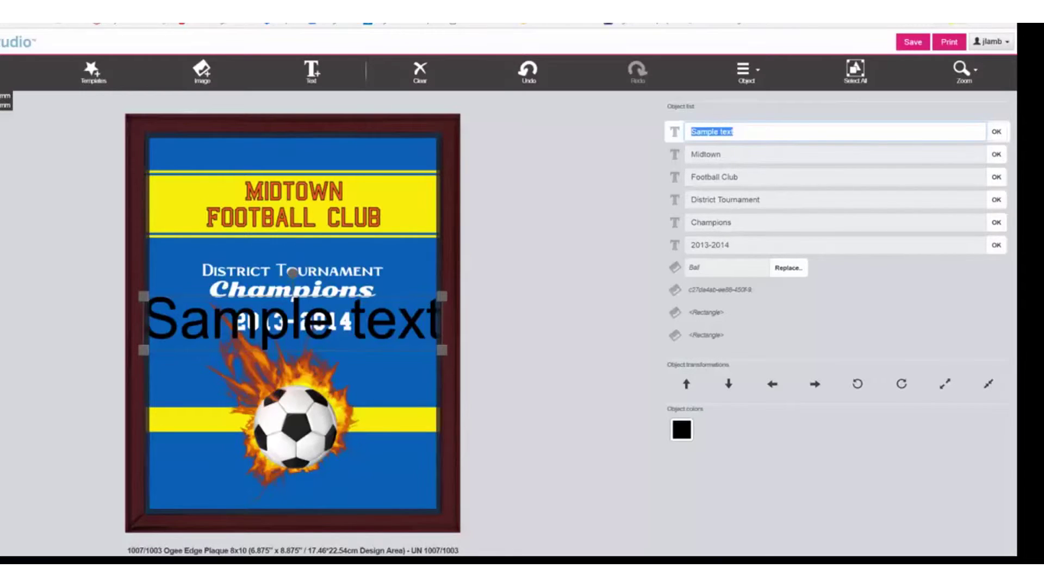
type("Go Team")
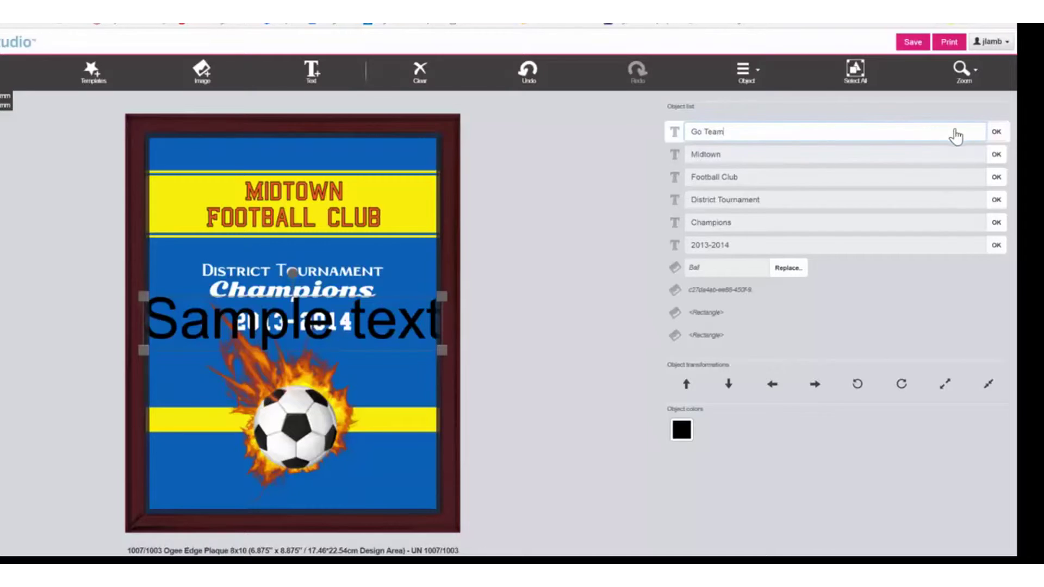
left_click(996, 132)
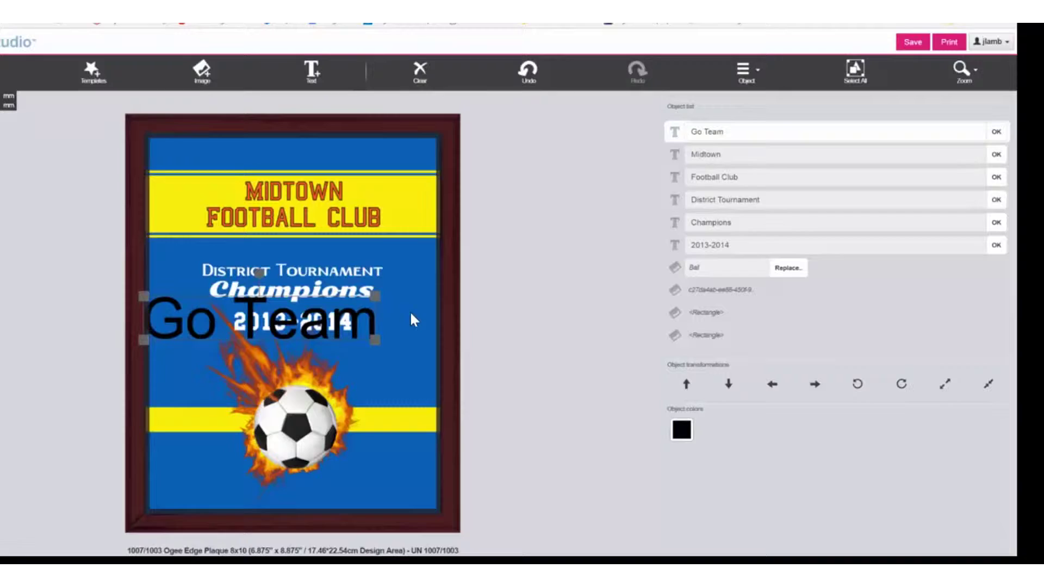
left_click_drag(369, 298, 336, 495)
left_click(682, 429)
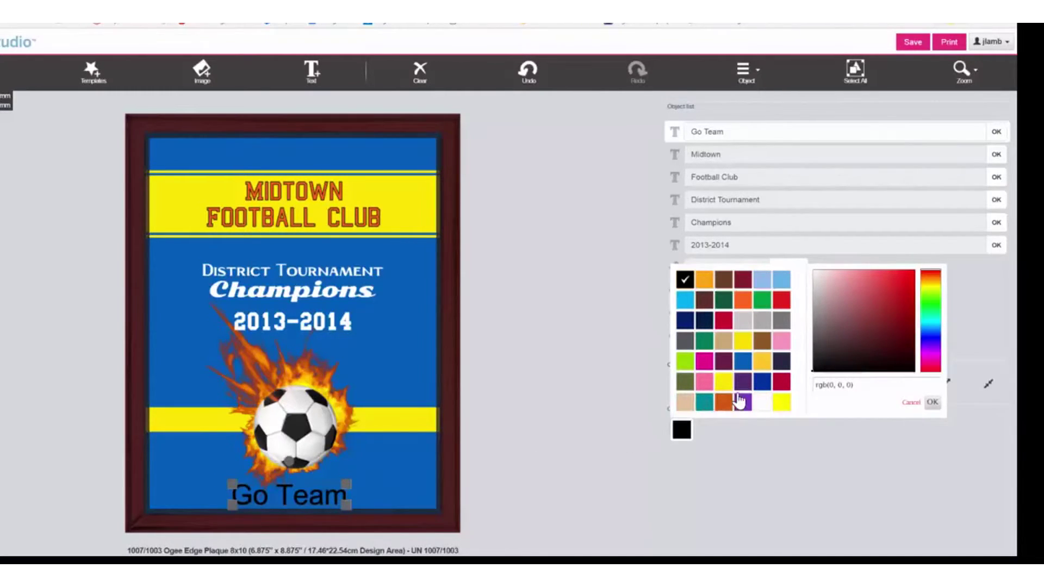
Make Go Team white with a size 1 text outline, then delete the Go Team text
left_click(761, 404)
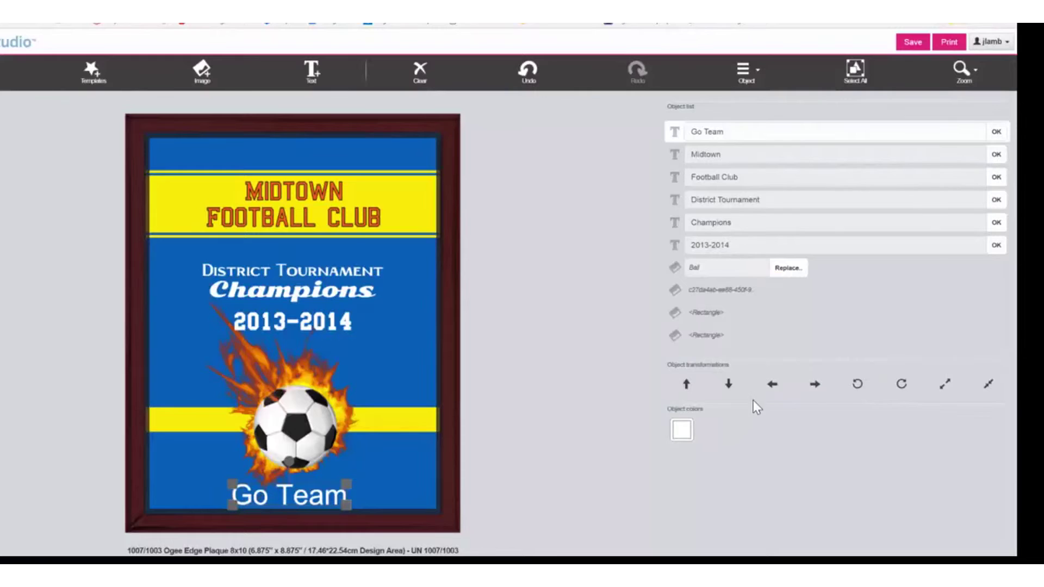
left_click(746, 70)
left_click(746, 76)
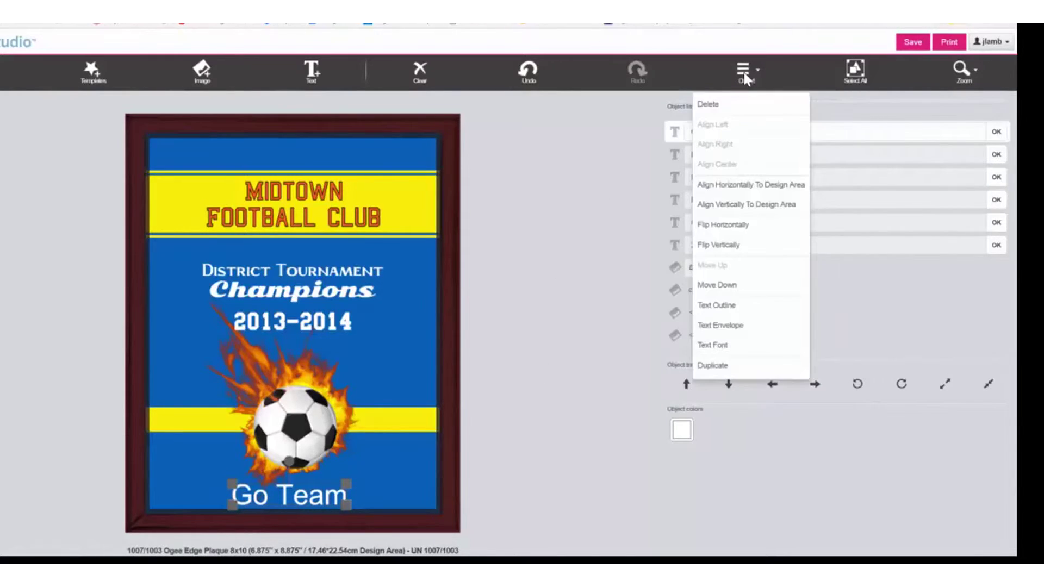
left_click(730, 306)
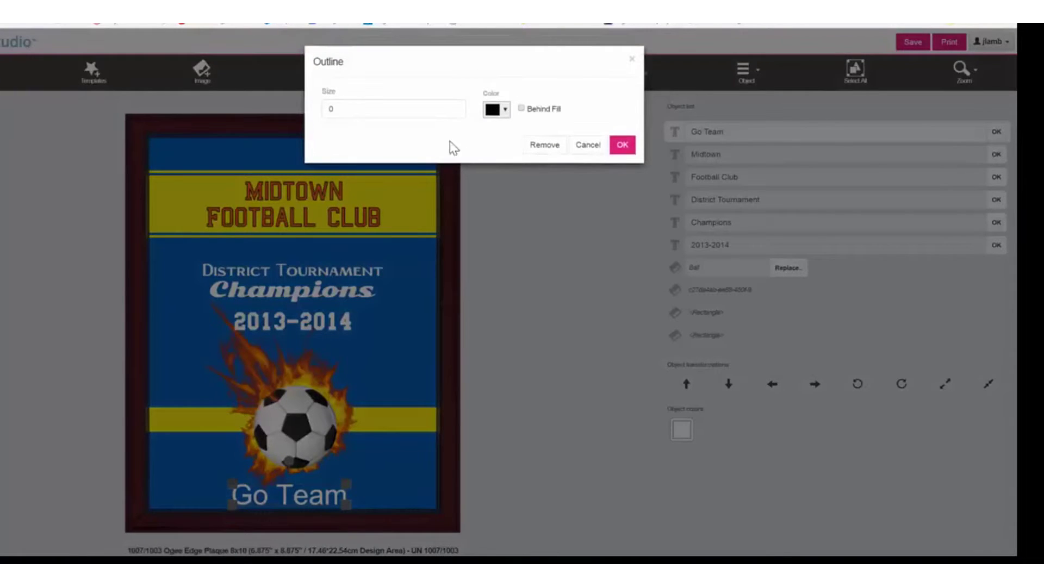
type("1")
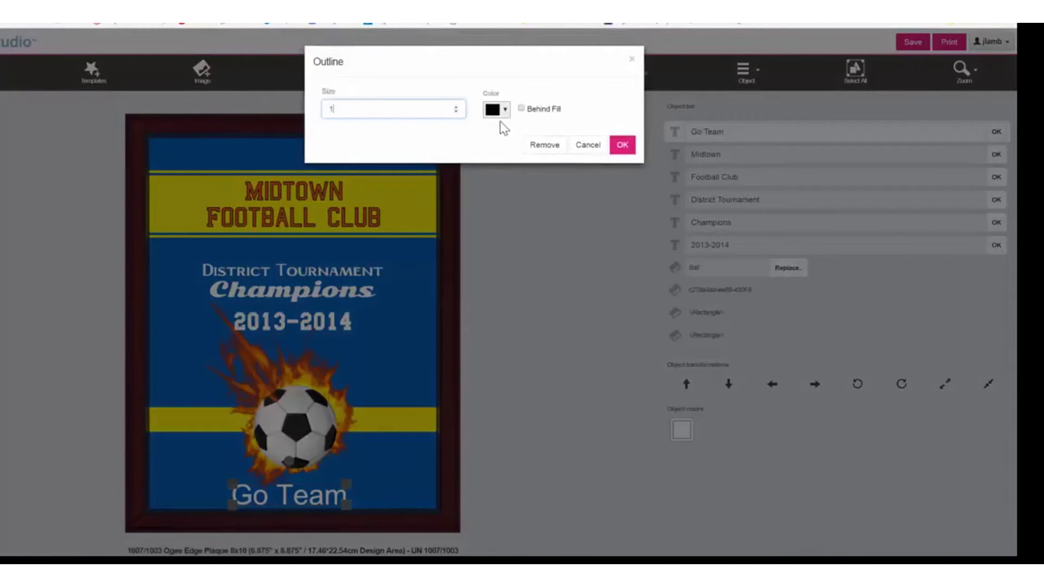
left_click(619, 145)
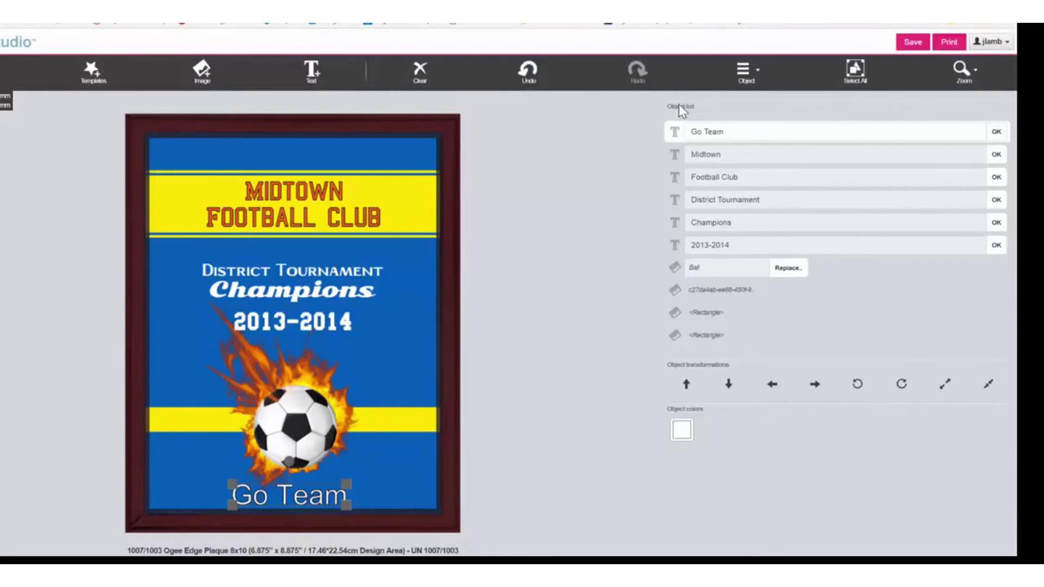
left_click(746, 71)
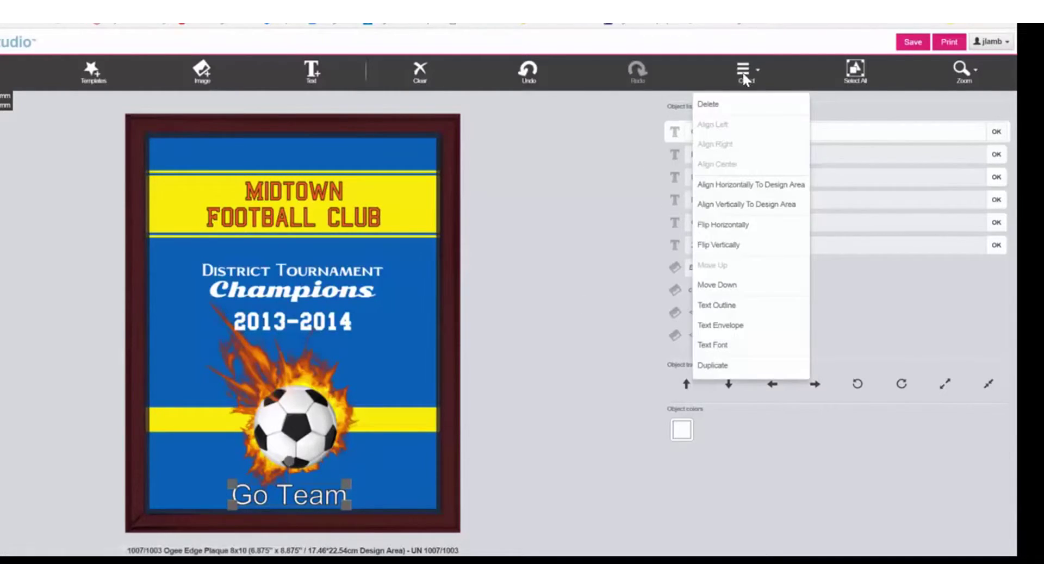
left_click(718, 110)
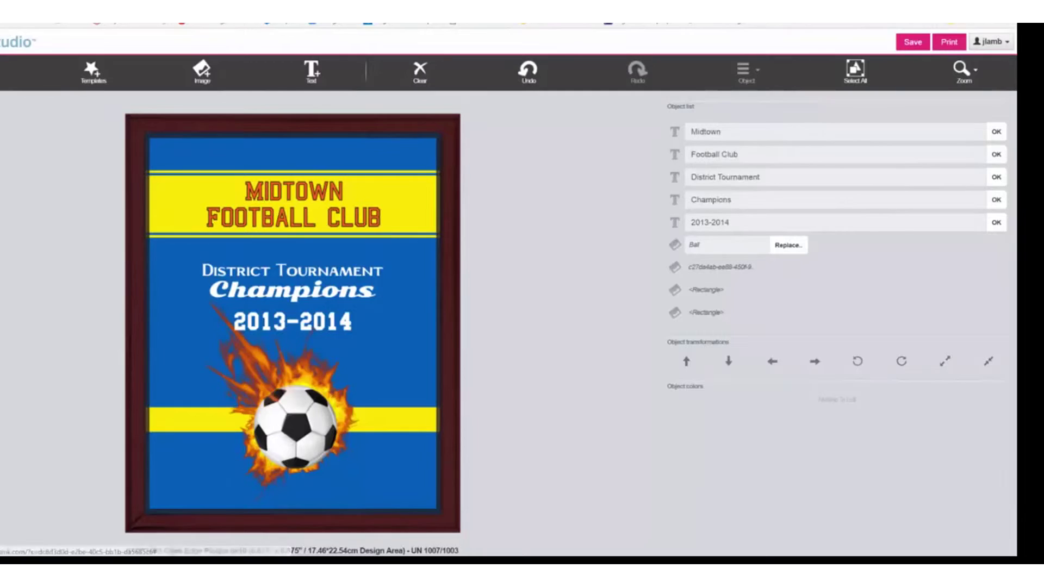
Select the District Tournament, Champions and 2013-2014 lines and centre-align them
left_click(371, 270)
left_click(357, 295, "shift")
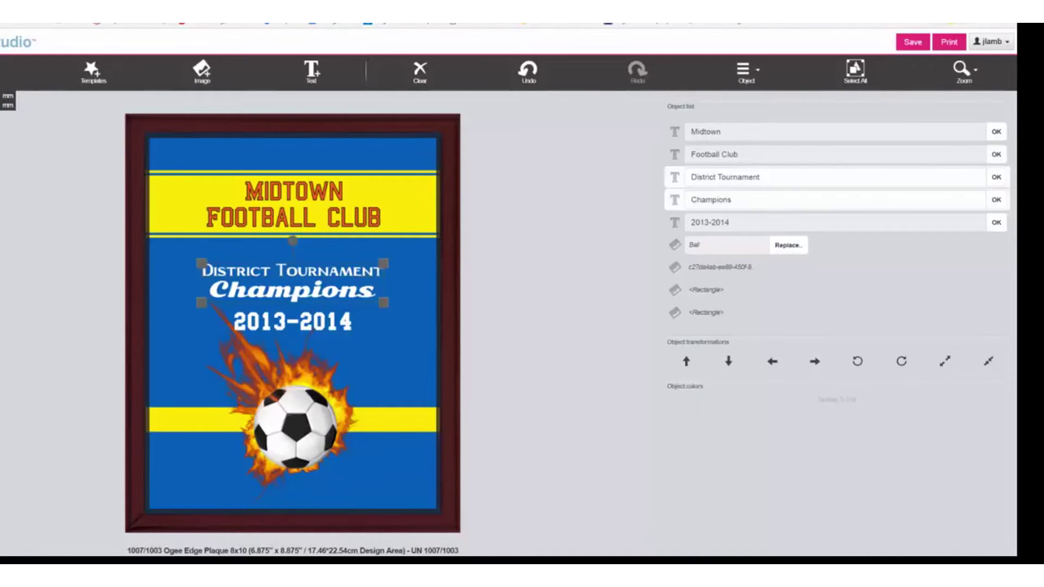
left_click(343, 319, "shift")
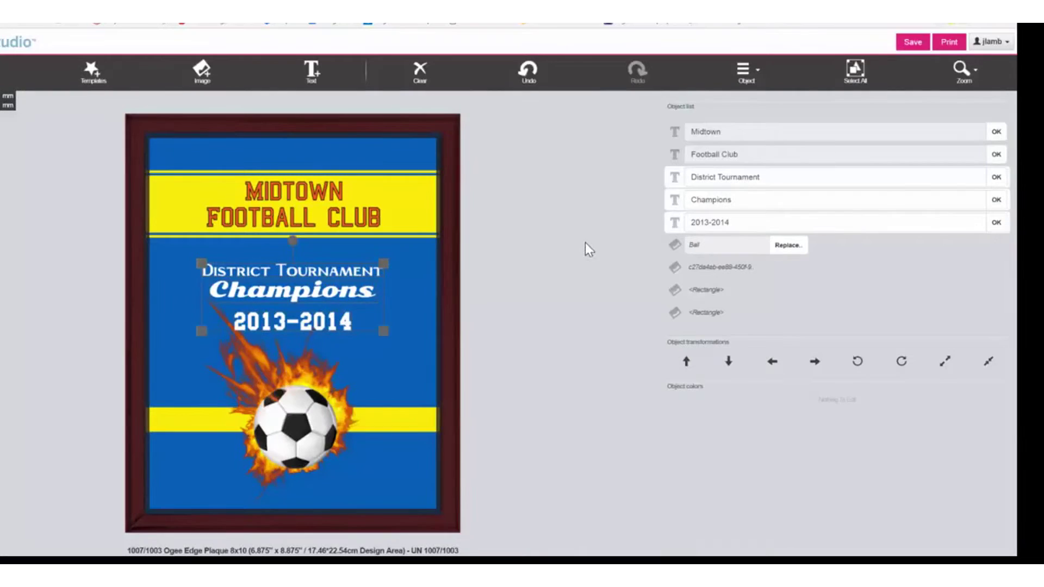
left_click(745, 73)
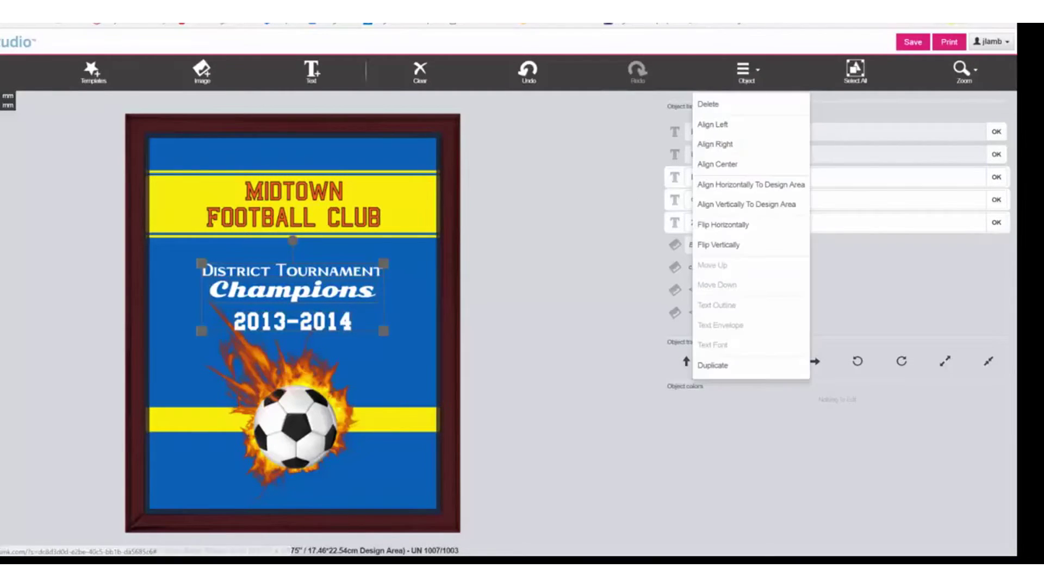
left_click(724, 145)
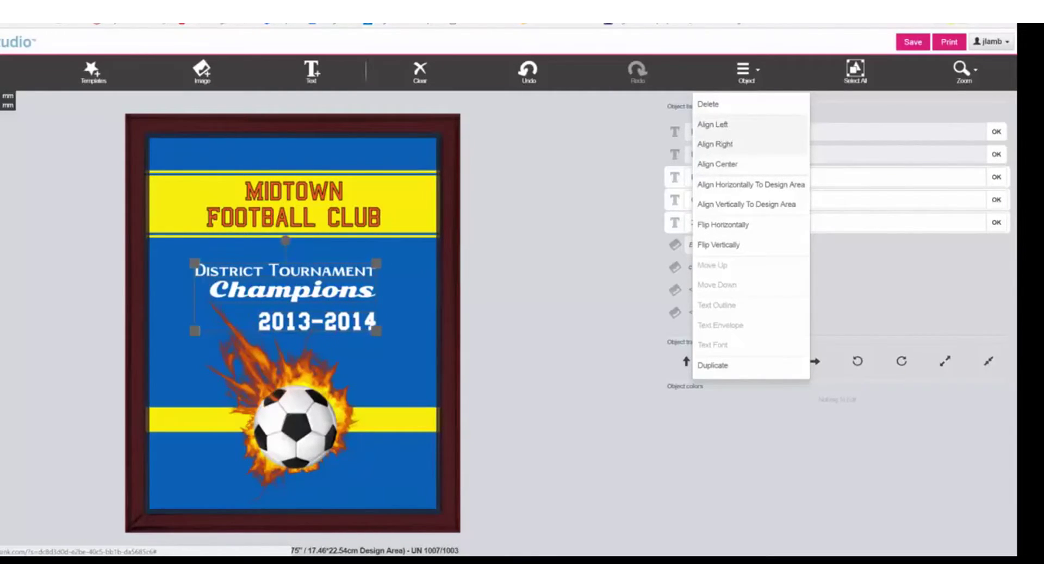
left_click(724, 129)
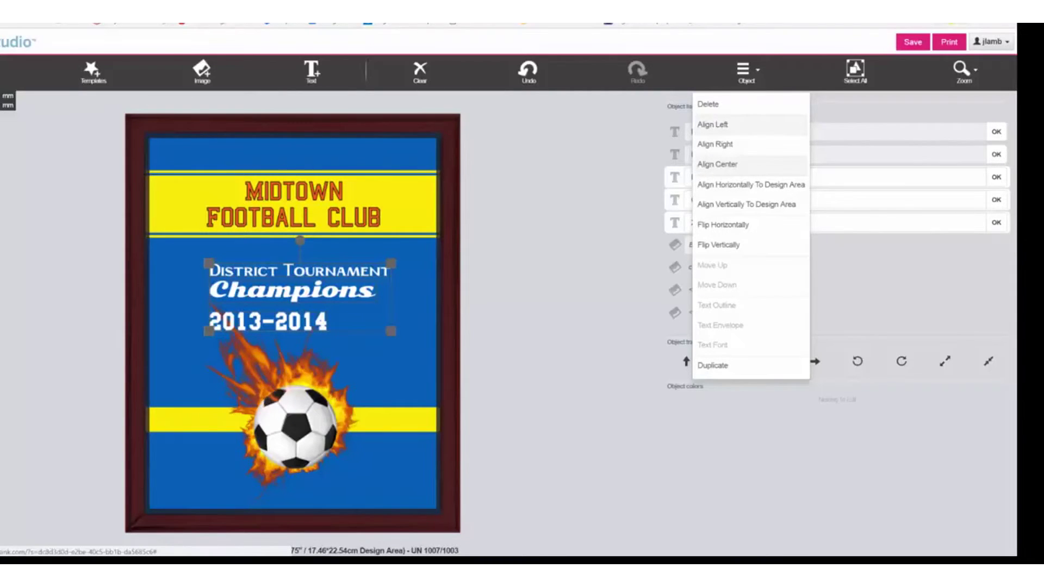
left_click(718, 164)
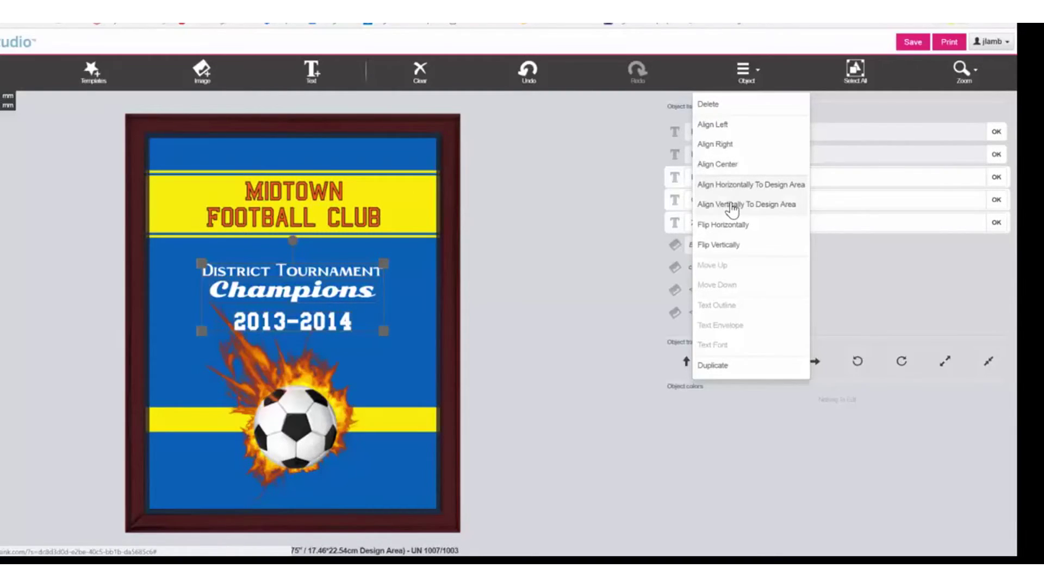
Undo a trial vertical centring of the text block and select the blue background
left_click(733, 207)
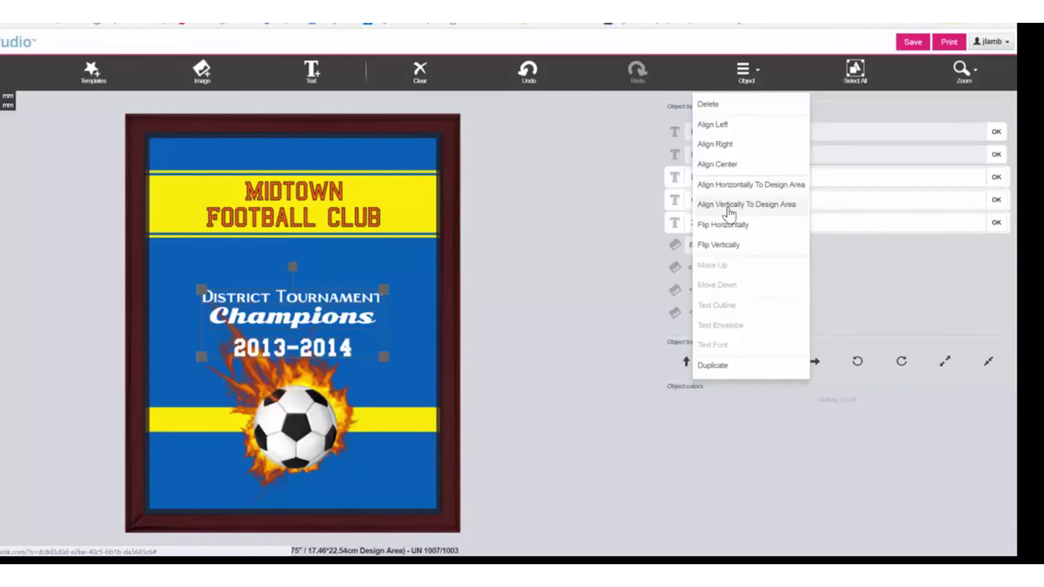
left_click(528, 76)
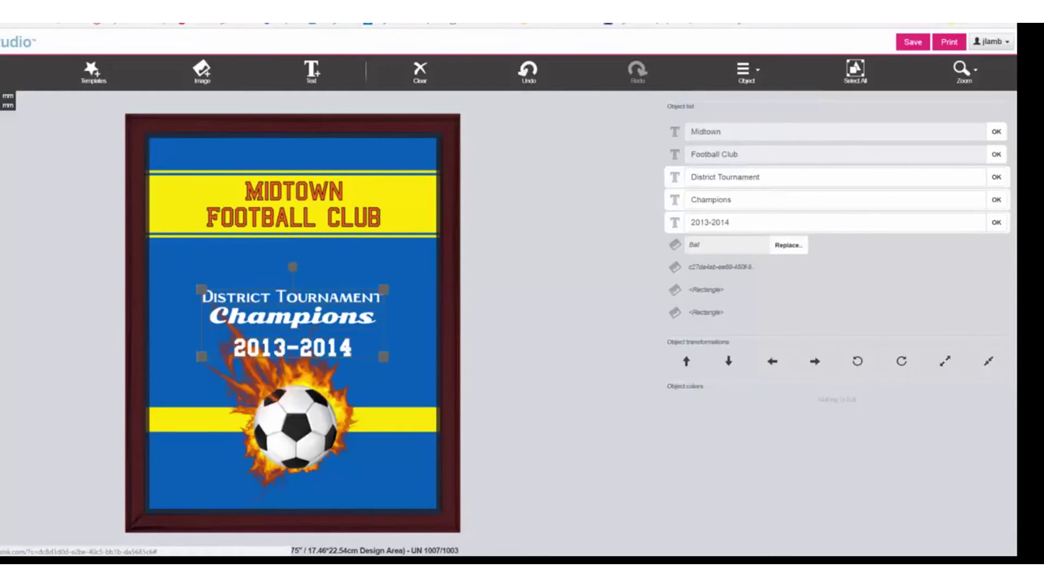
left_click(528, 73)
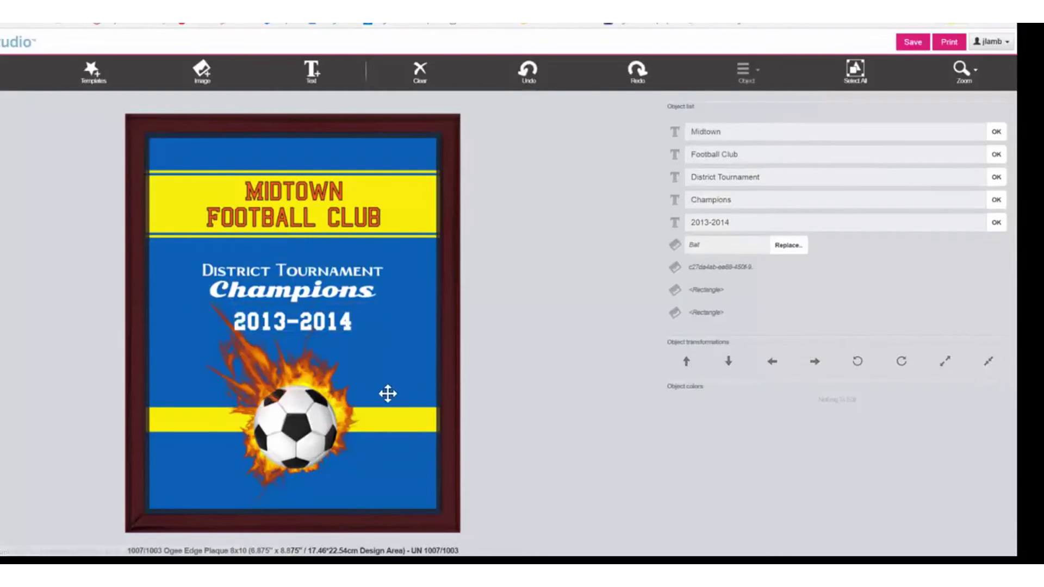
left_click(387, 391)
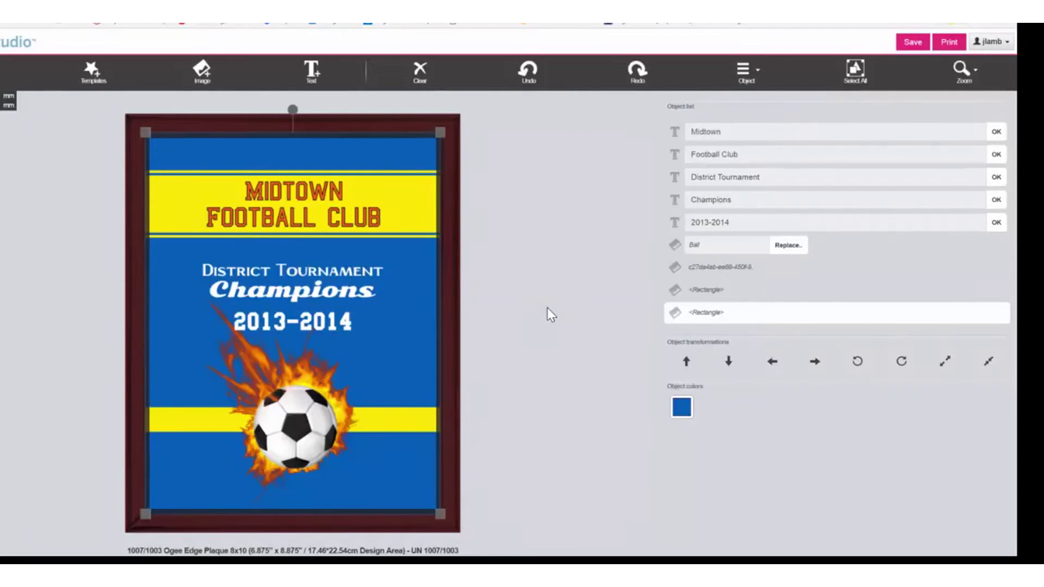
Save the design as 'Midtown' under My Templates (Editable) and dismiss the Save Complete message
left_click(911, 46)
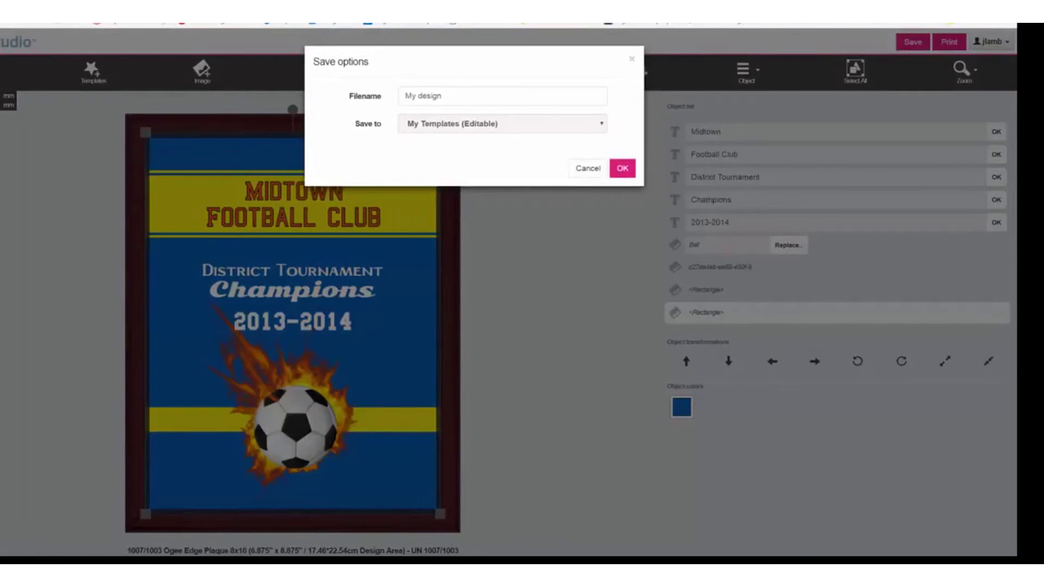
left_click(449, 97)
left_click_drag(443, 97, 402, 96)
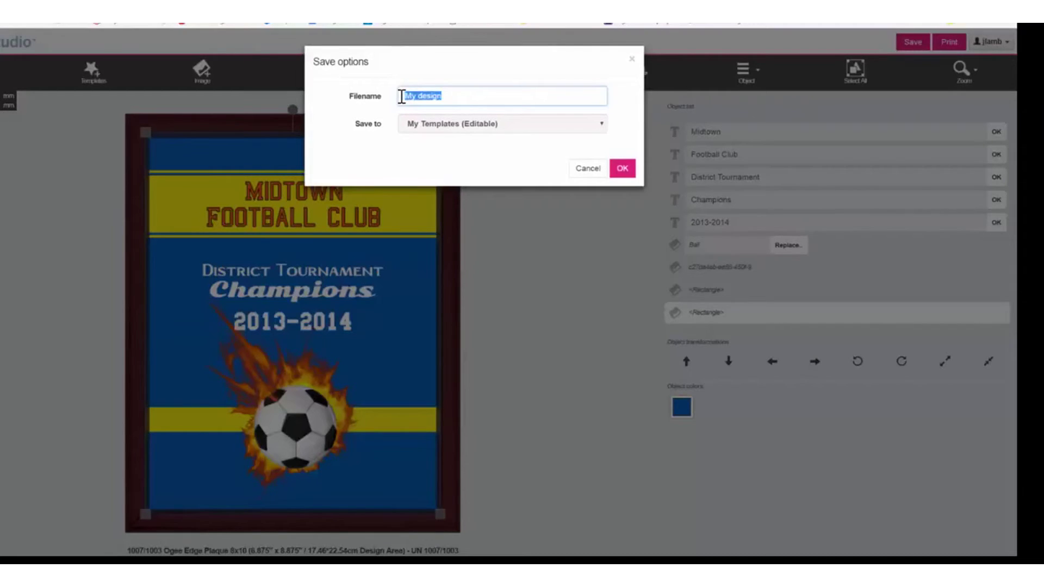
type("Midtown")
left_click(447, 125)
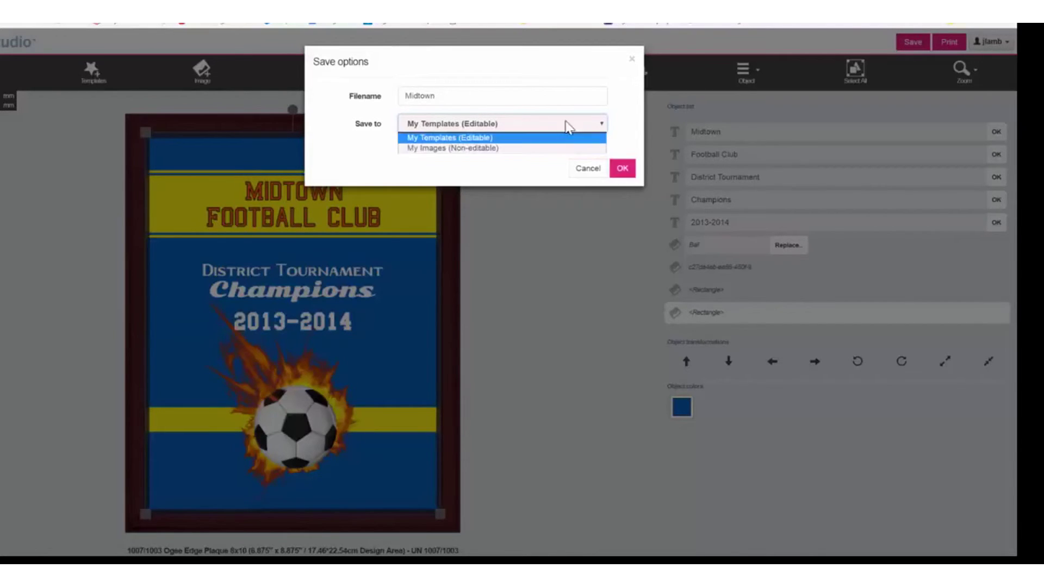
left_click(489, 138)
left_click(624, 169)
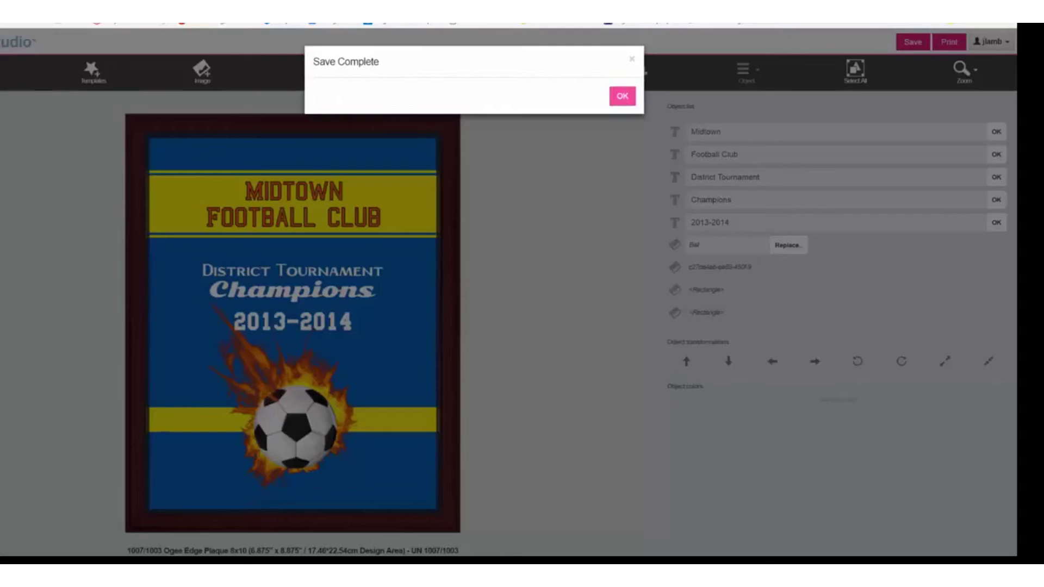
left_click(620, 96)
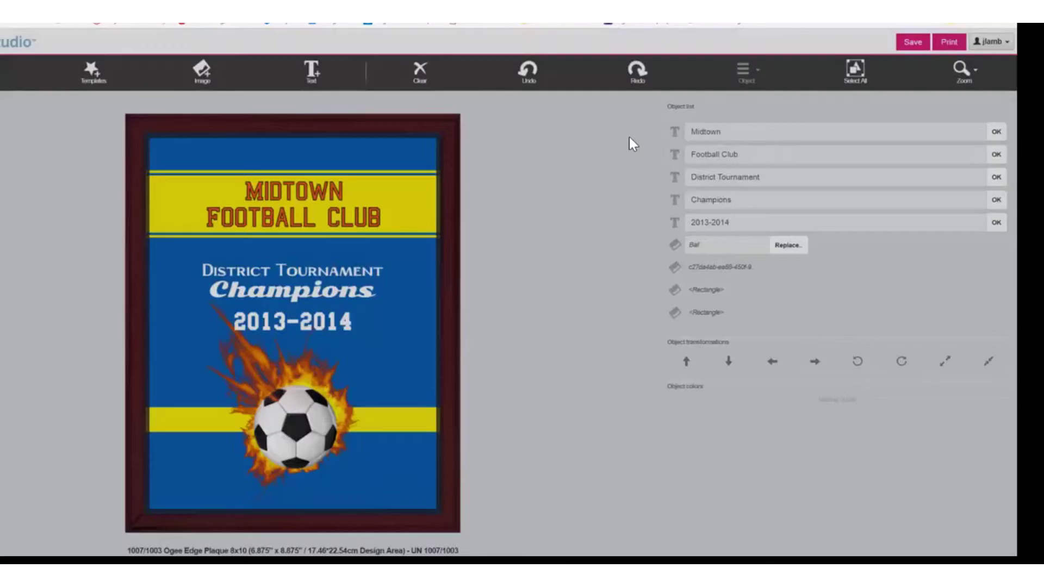
Set up printing one copy of the plaque with the file name 'Midtown'
left_click(949, 44)
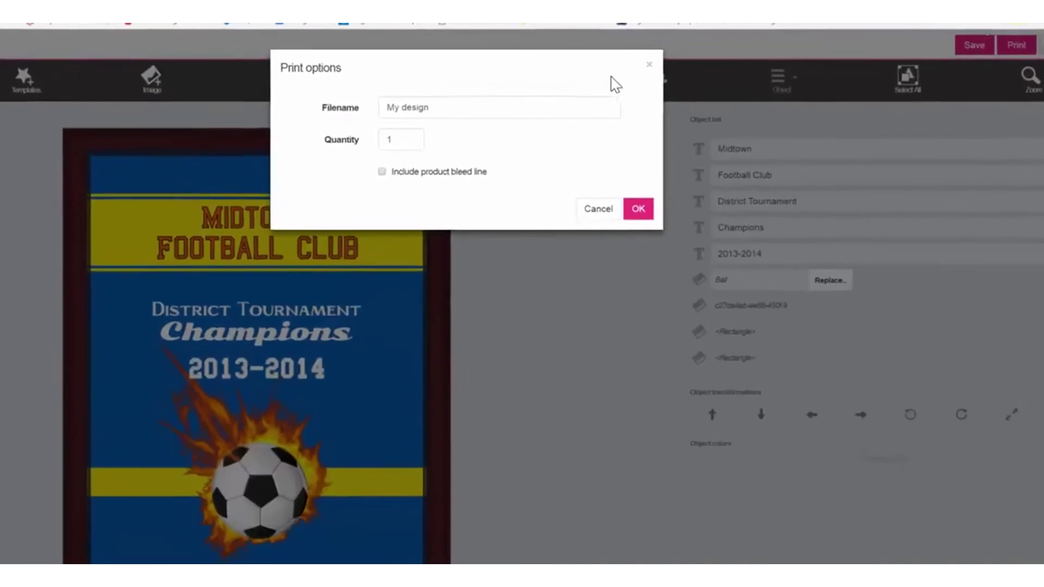
left_click(412, 106)
key("ctrl+a")
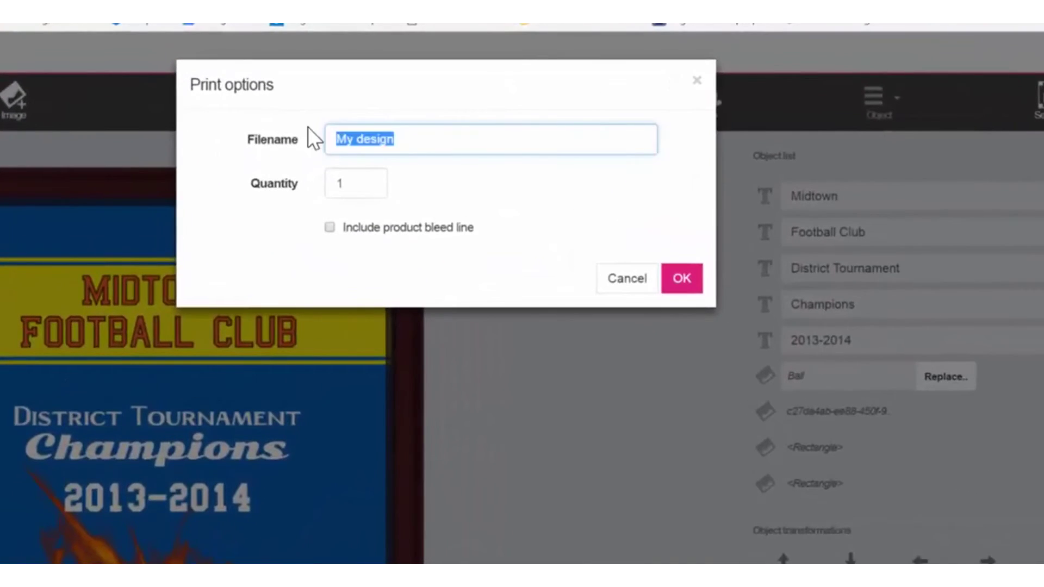
type("Midtown")
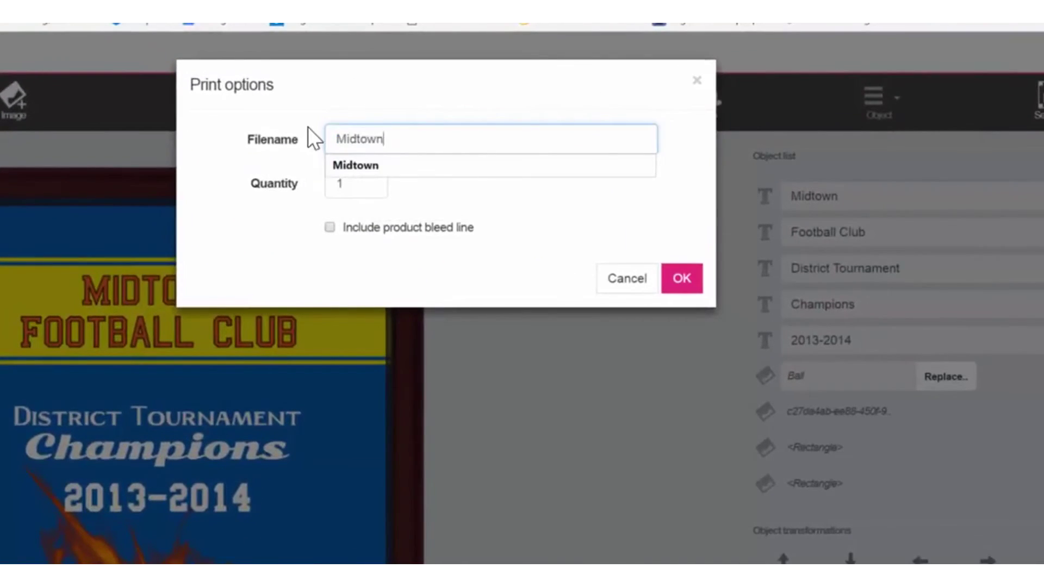
left_click(328, 165)
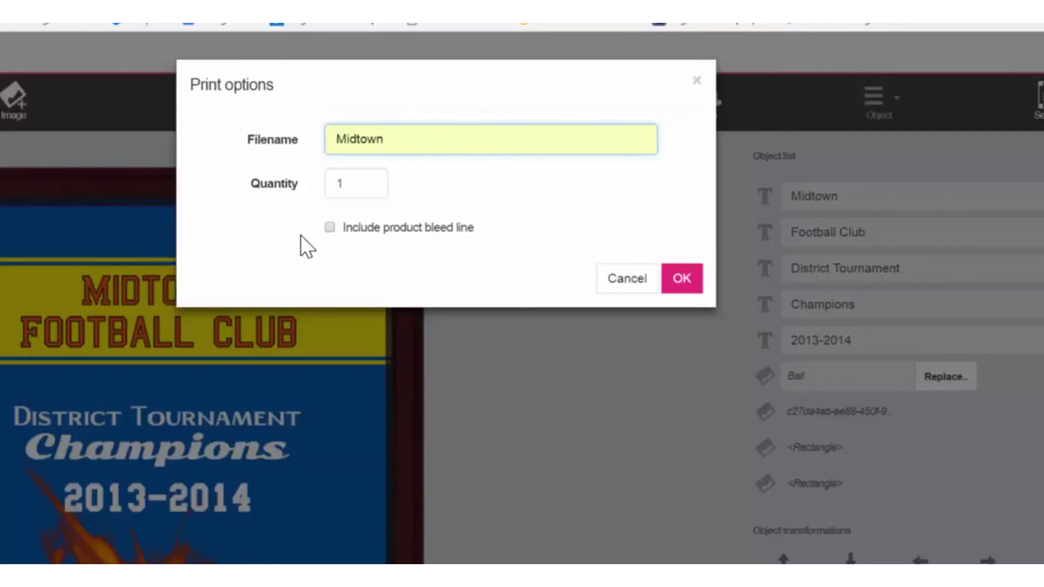
left_click(686, 281)
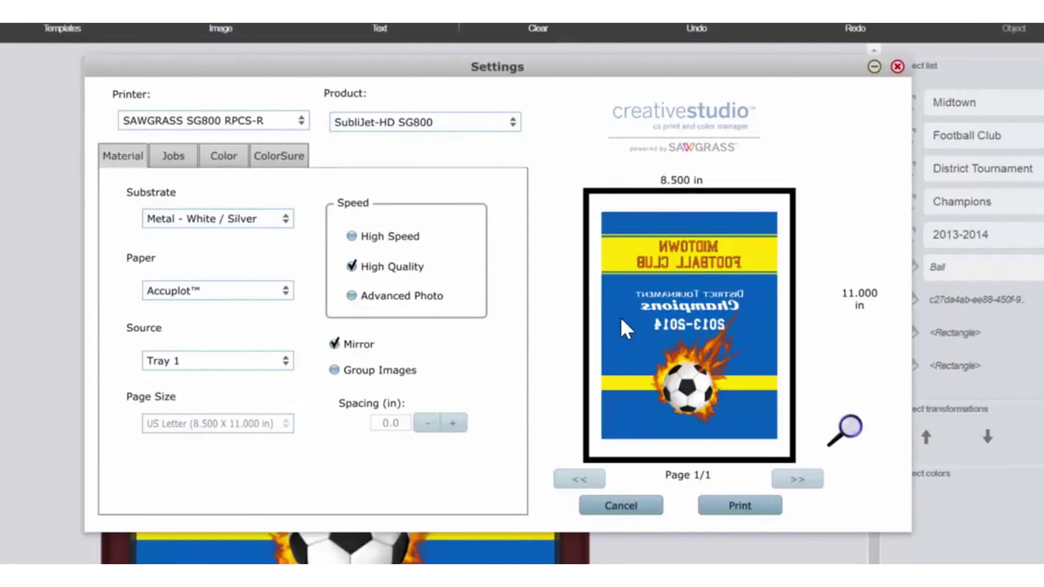
Set the substrate to Unisub™ Products and the paper to TexPrint-R™
left_click(286, 220)
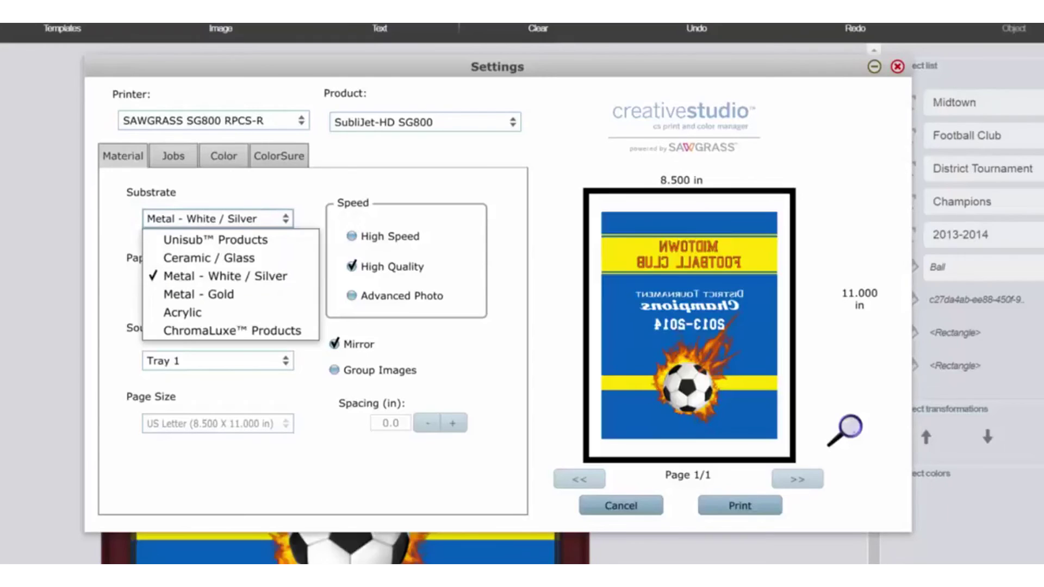
left_click(285, 238)
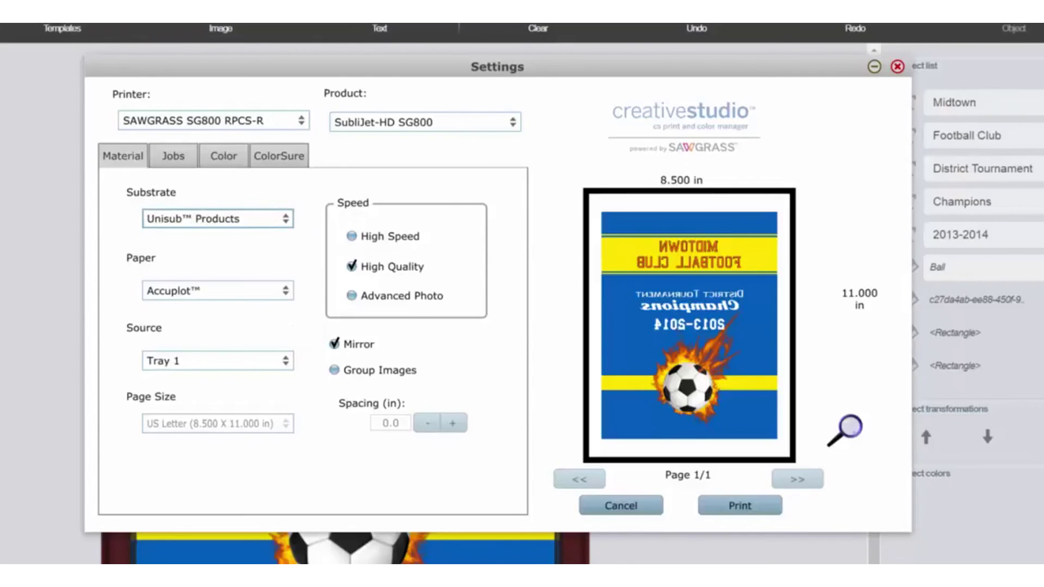
left_click(287, 291)
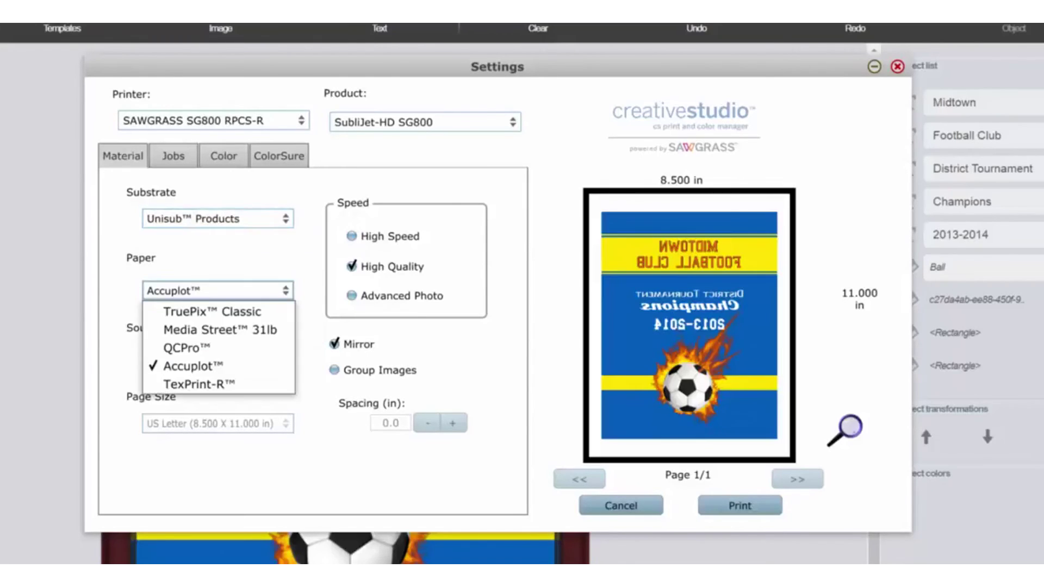
left_click(261, 384)
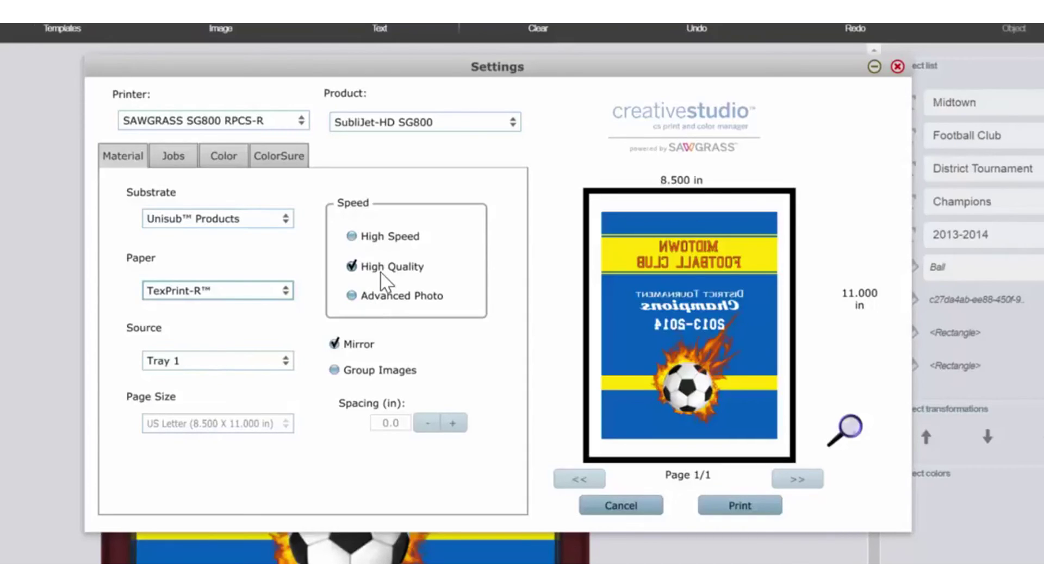
Switch the colour mode to Graphic and send the plaque to print
left_click(224, 158)
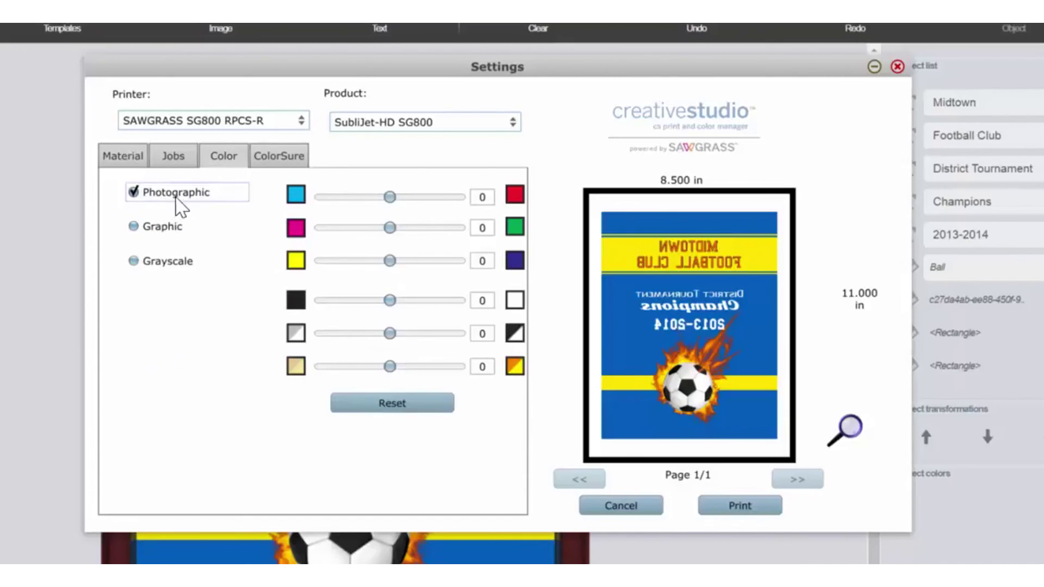
left_click(136, 227)
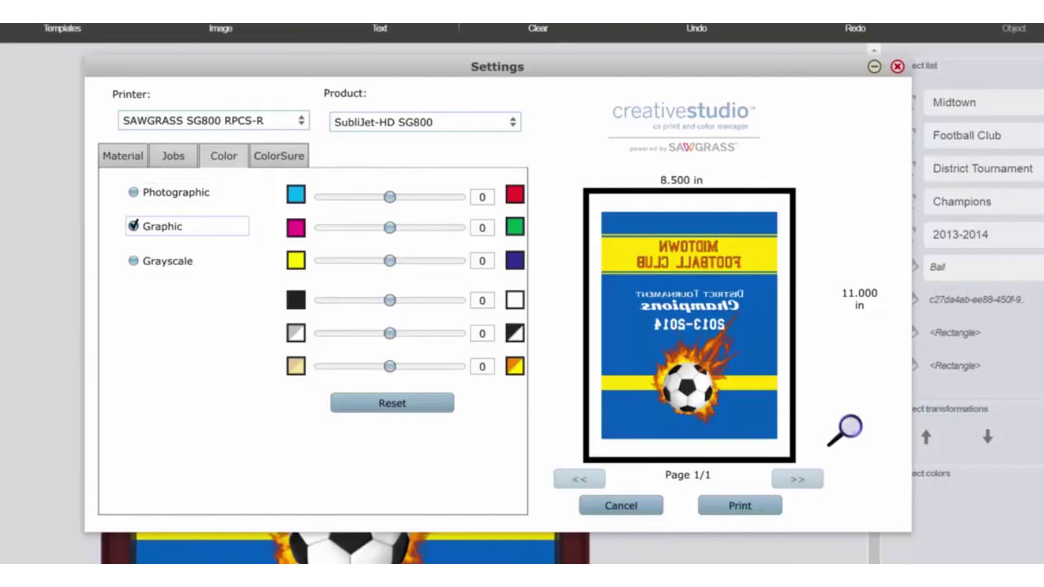
left_click(122, 156)
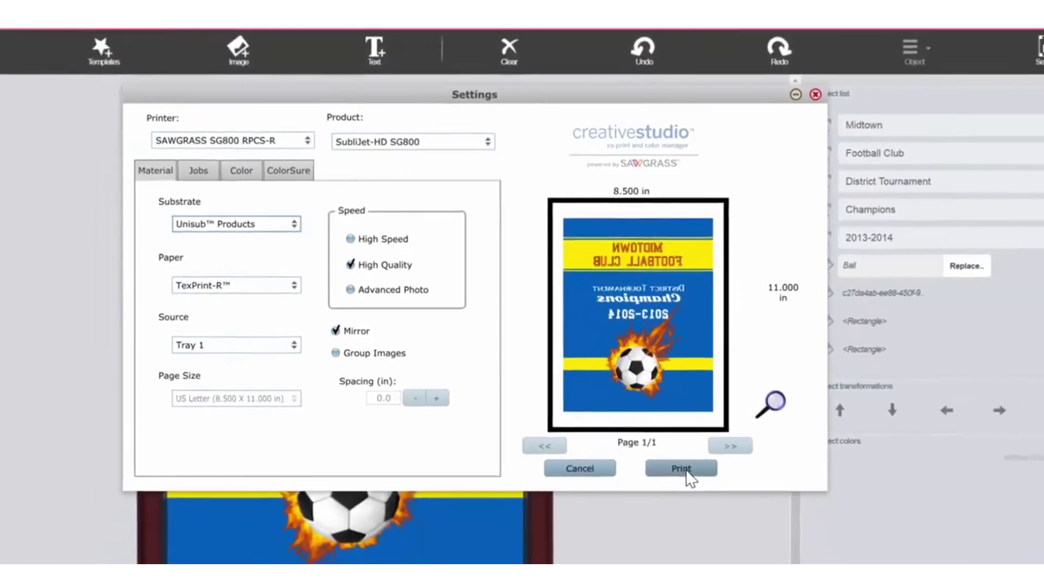
left_click(746, 510)
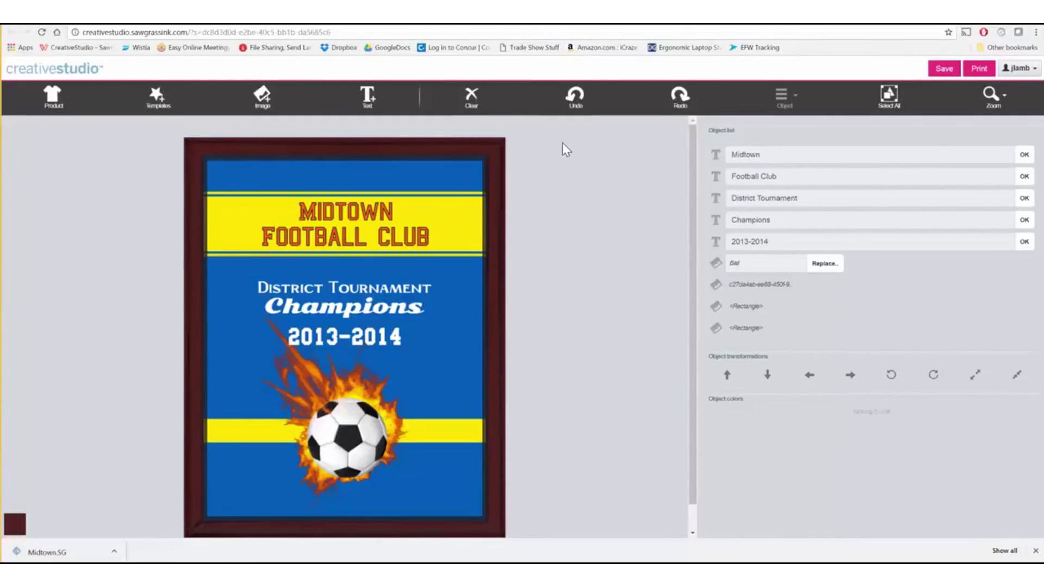
Go to the CreativeStudio Login page and scroll down to the CS Tutorials and How-To Videos tiles
left_click(188, 24)
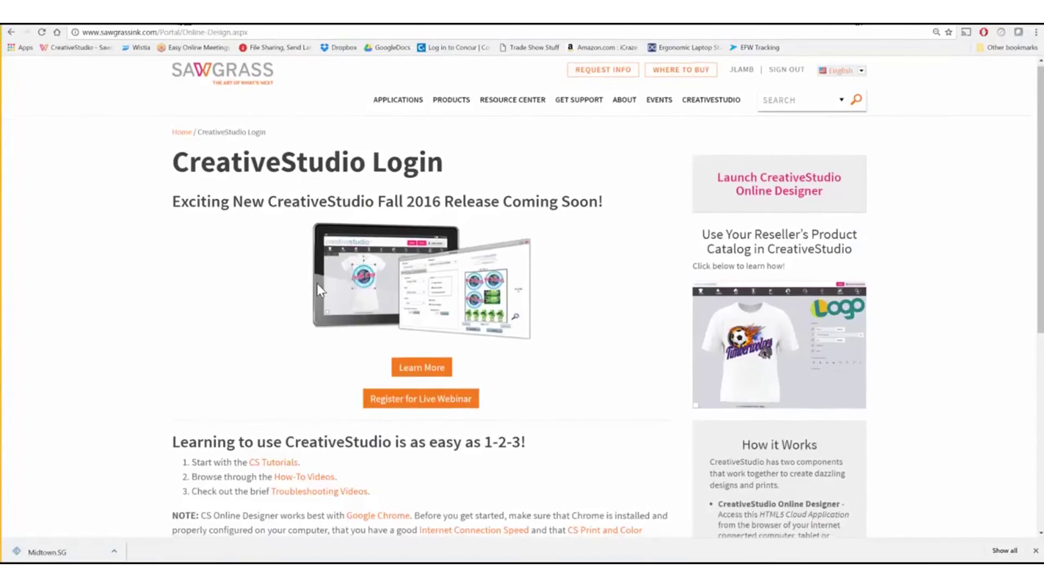
scroll(317, 282, "down", 2)
scroll(321, 291, "down", 3)
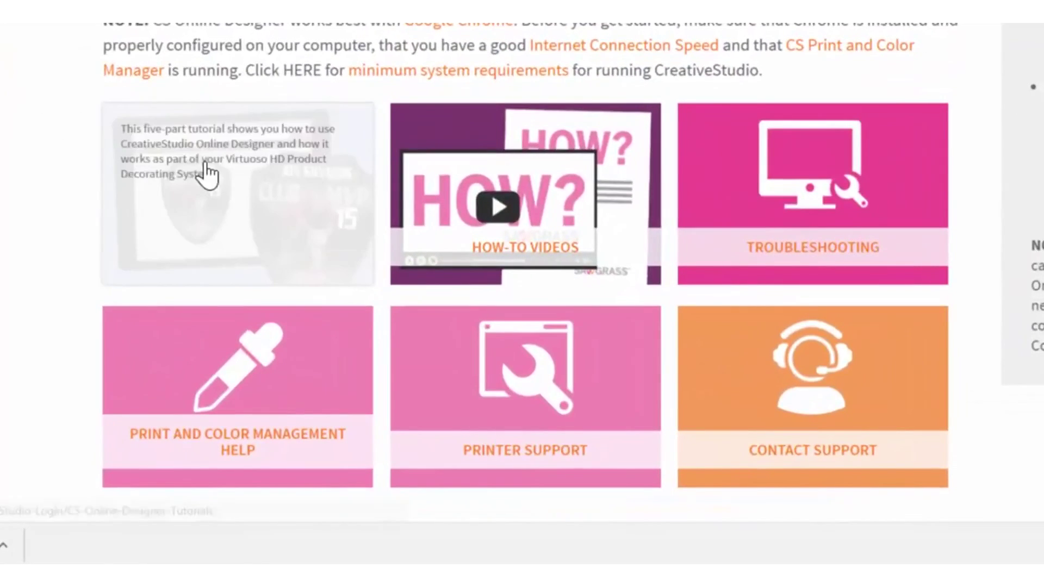
mouse_move(466, 198)
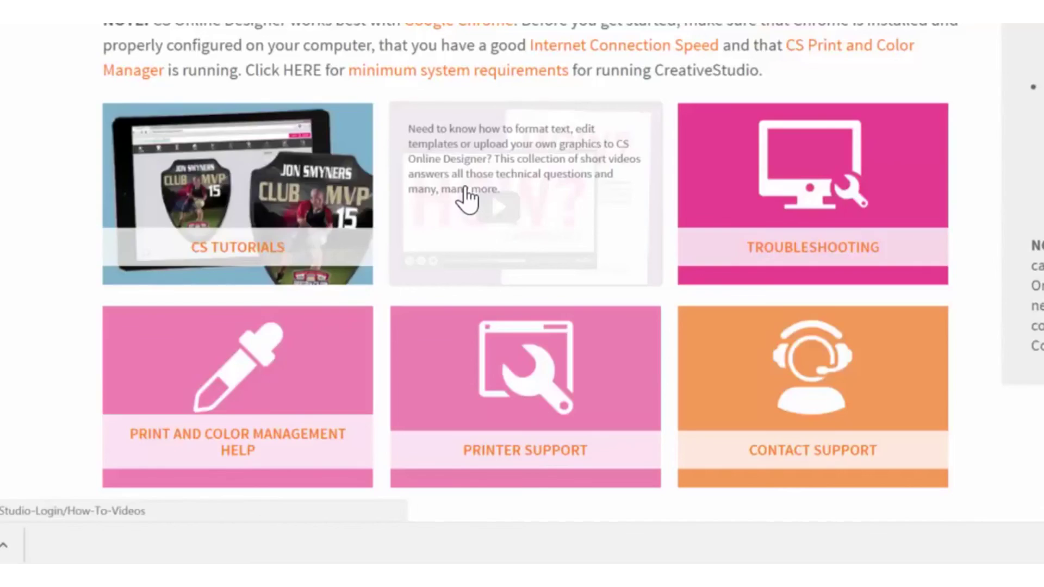